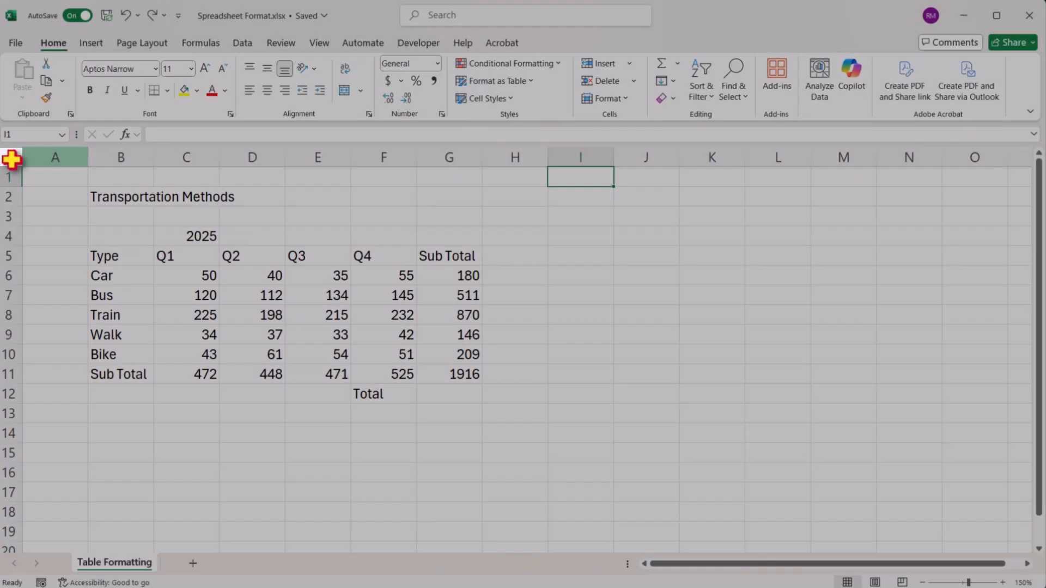
Increase the row height of every row in the worksheet.
left_click(12, 159)
right_click(8, 195)
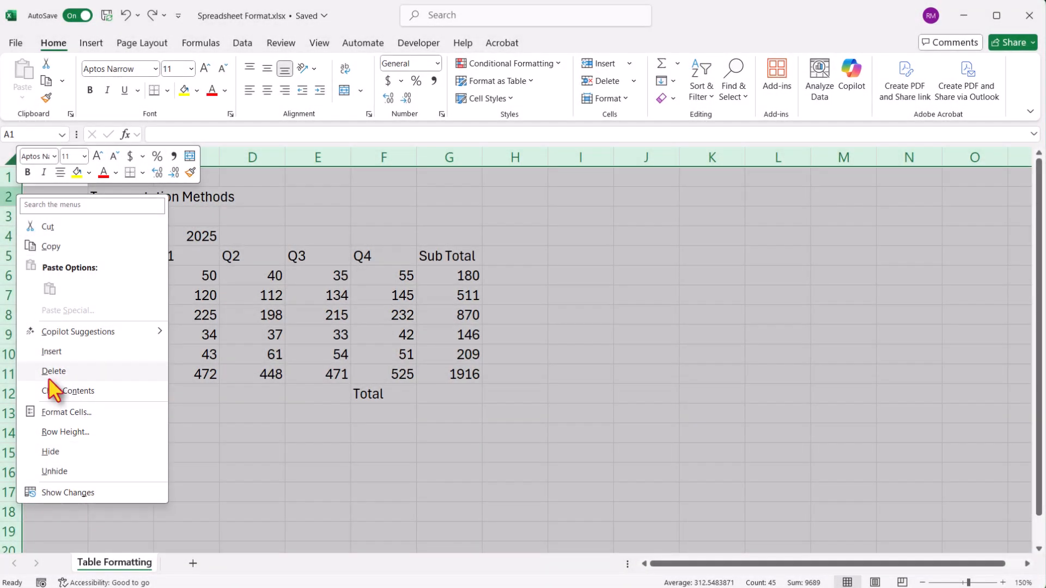
left_click(65, 431)
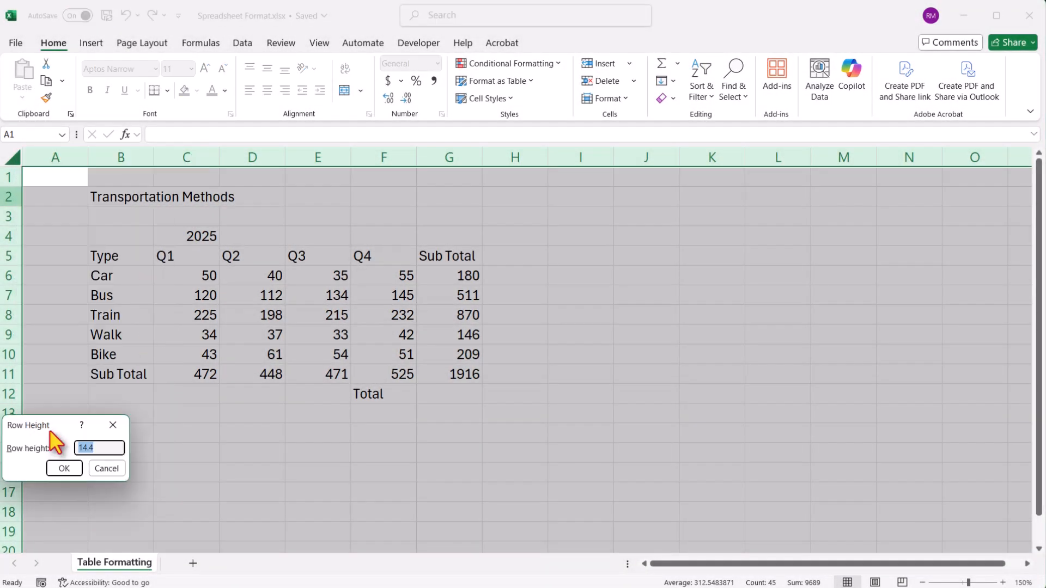
left_click(75, 470)
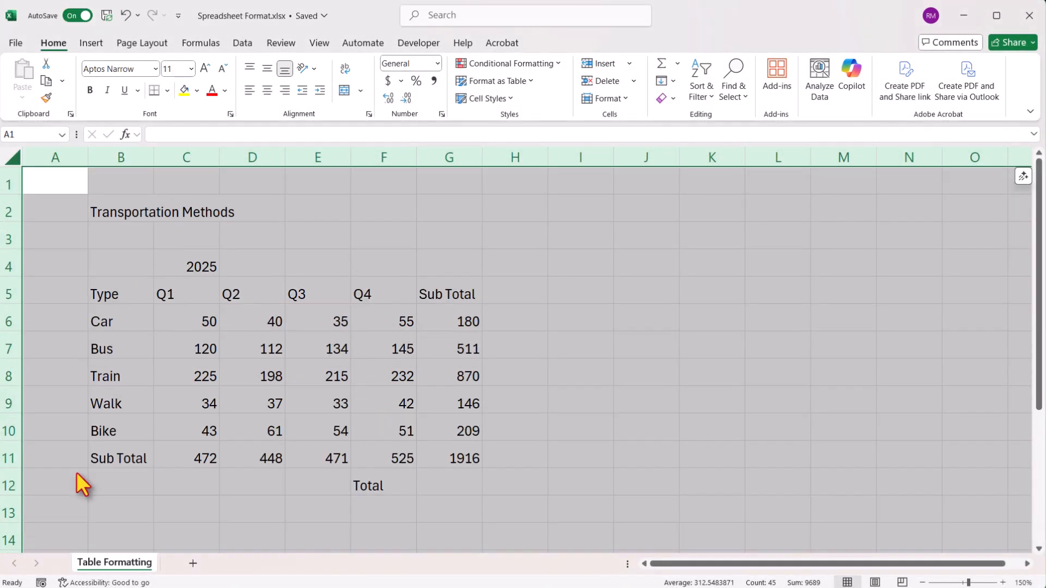
Set the width of every column in the worksheet to 10.
right_click(362, 158)
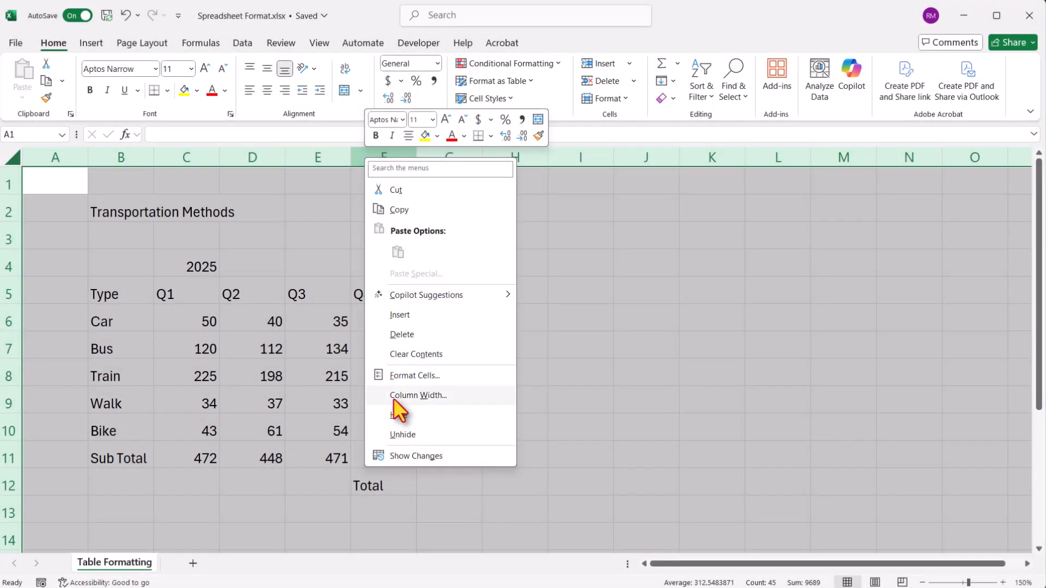
left_click(403, 396)
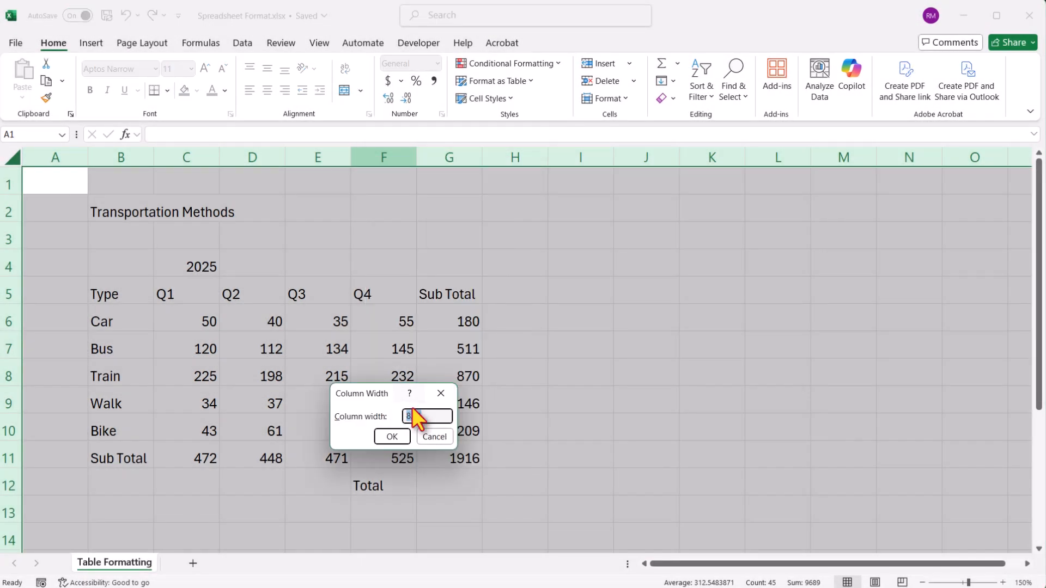
type("10")
left_click(392, 436)
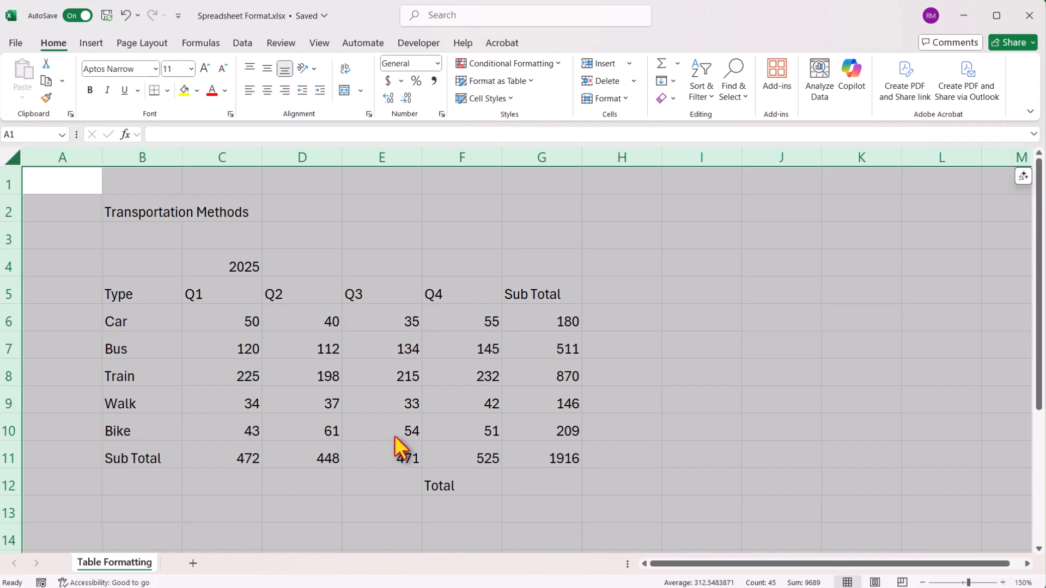
left_click(687, 186)
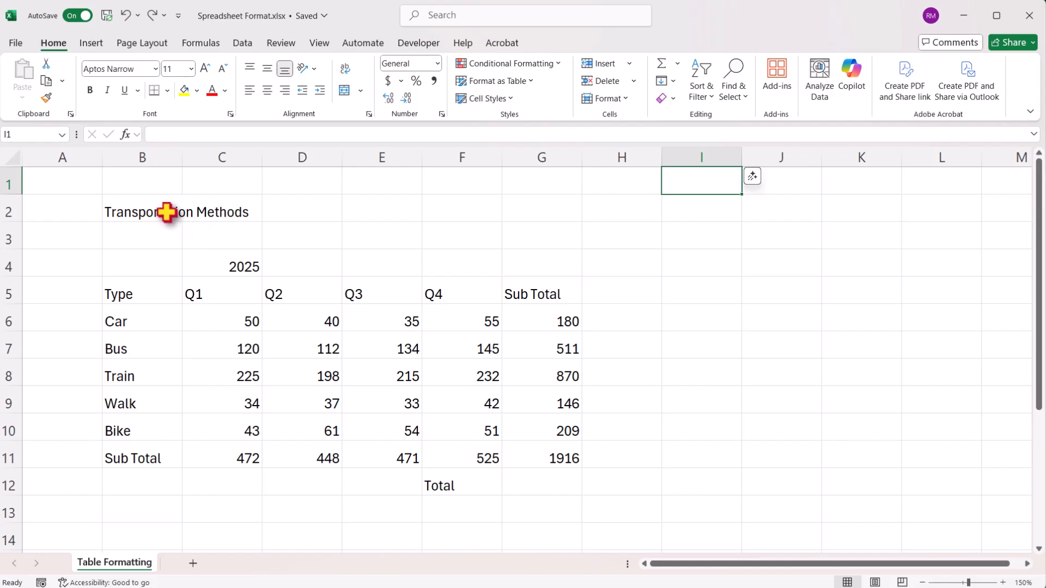
Merge cells B2:G3 into a single cell for the Transportation Methods title.
left_click_drag(153, 207, 507, 229)
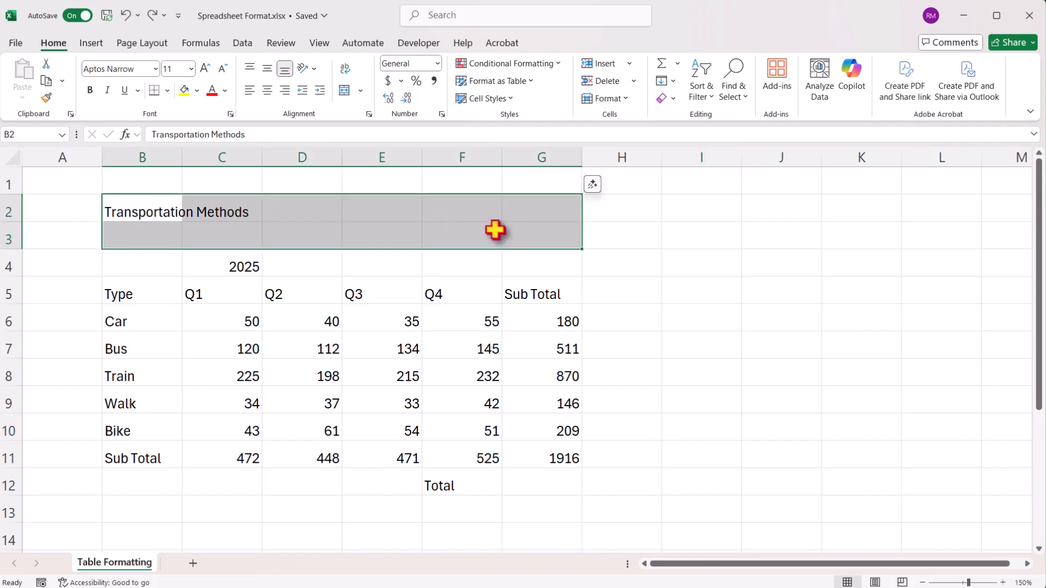
right_click(468, 212)
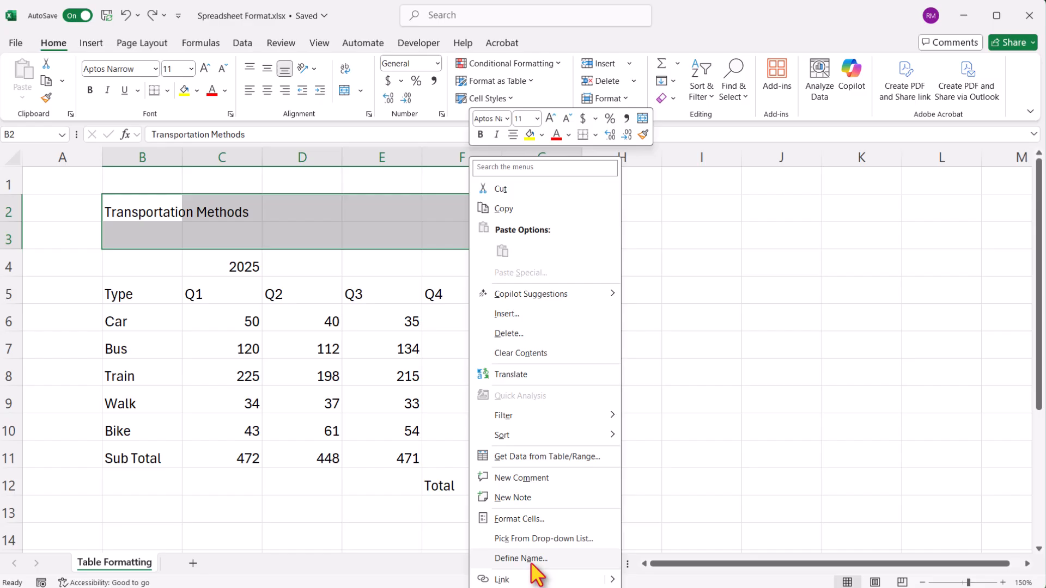
left_click(536, 518)
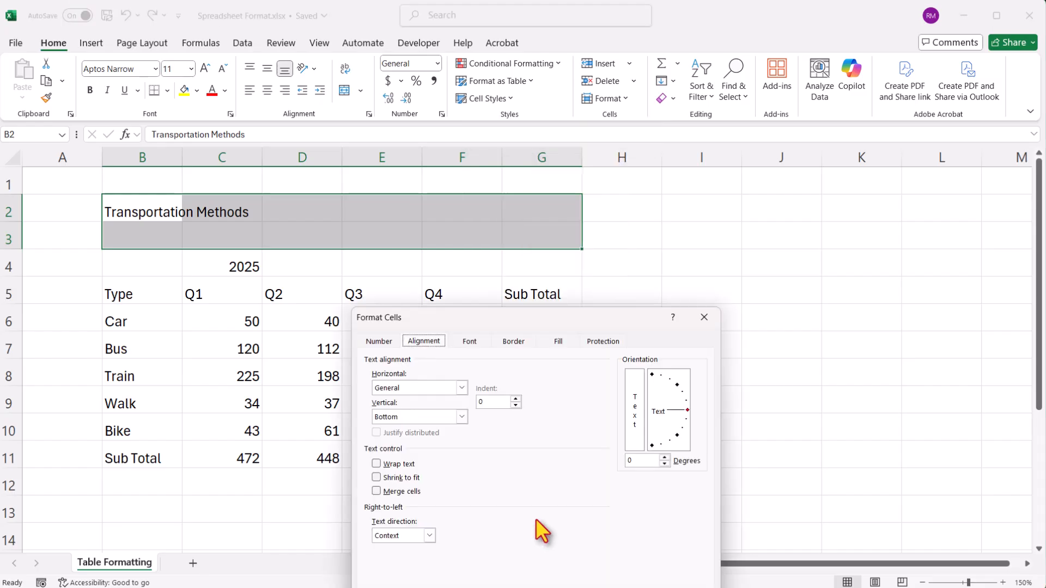
left_click_drag(463, 325, 741, 185)
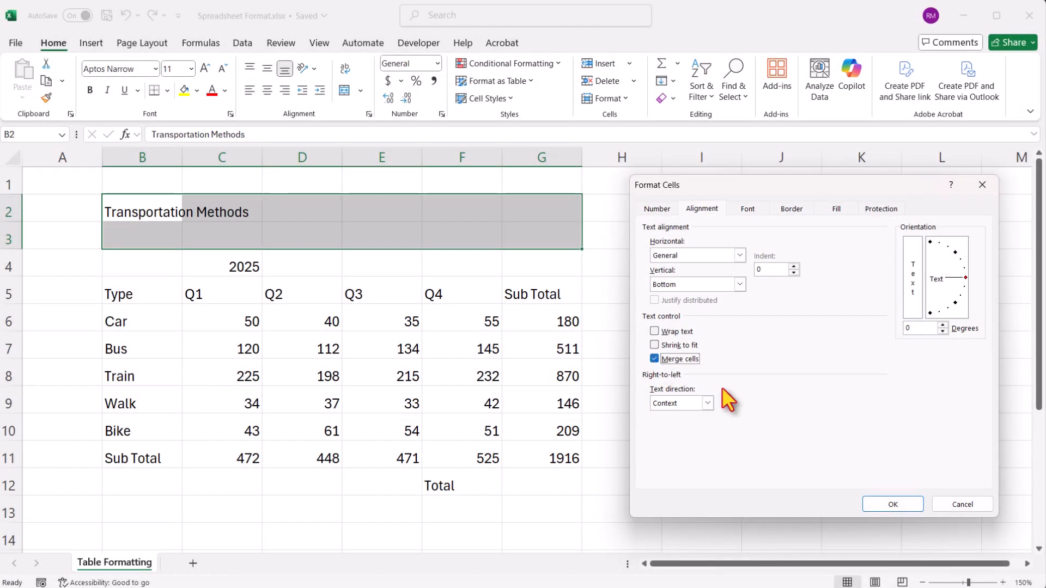
left_click(896, 504)
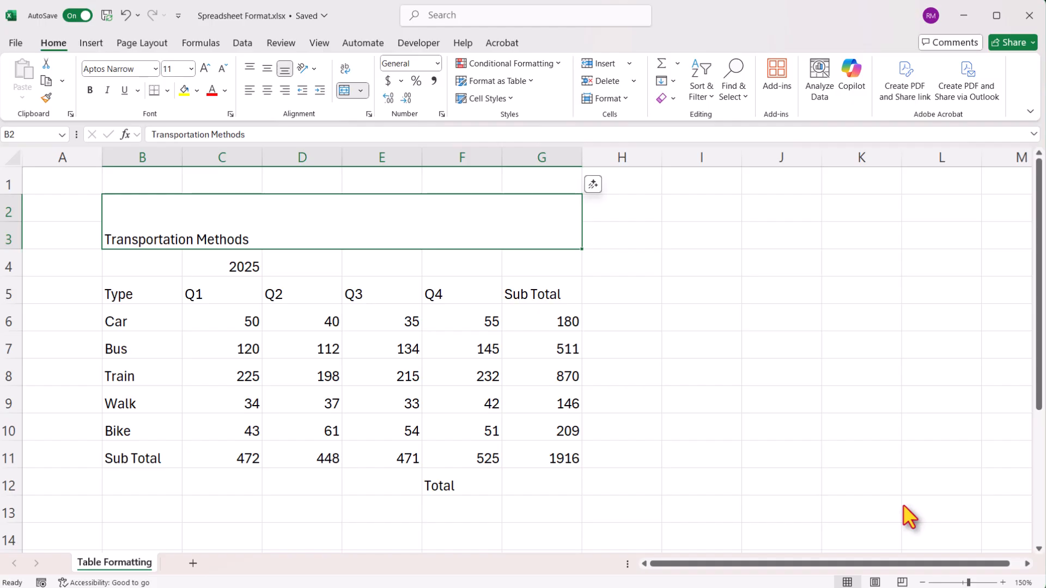
Merge cells C4:F4 so the 2025 heading spans the four quarter columns.
left_click_drag(220, 265, 450, 267)
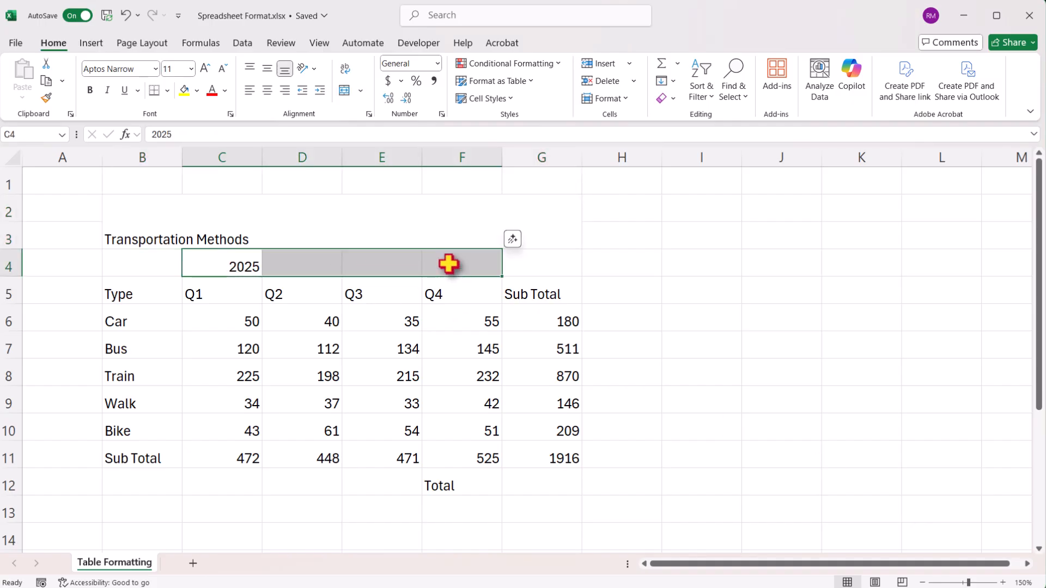
right_click(449, 264)
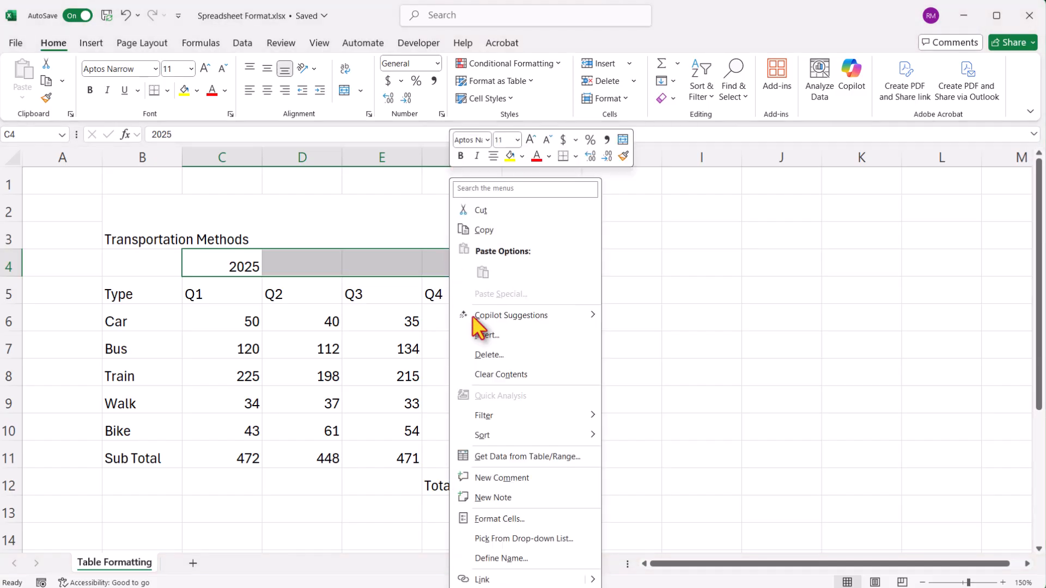
left_click(512, 498)
left_click_drag(525, 323, 835, 191)
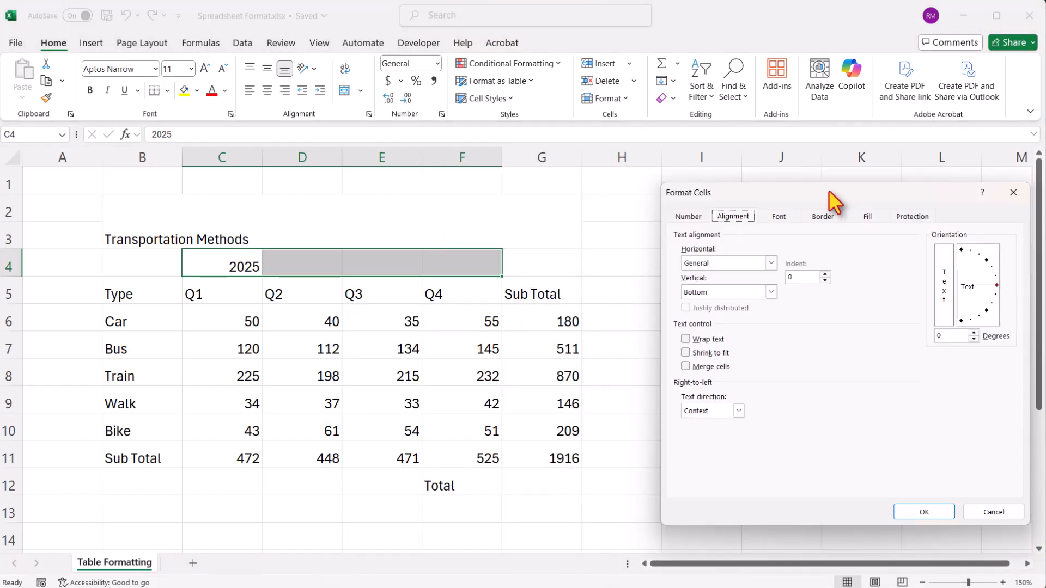
left_click(687, 367)
left_click(920, 513)
left_click(707, 181)
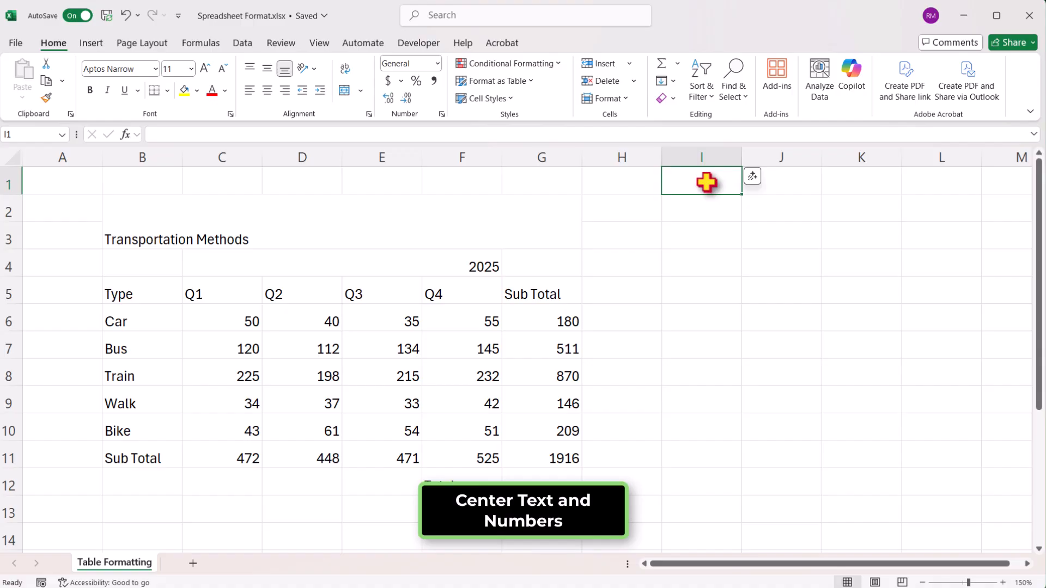
Center all text and numbers in B2:G12 both vertically and horizontally.
left_click_drag(138, 210, 495, 486)
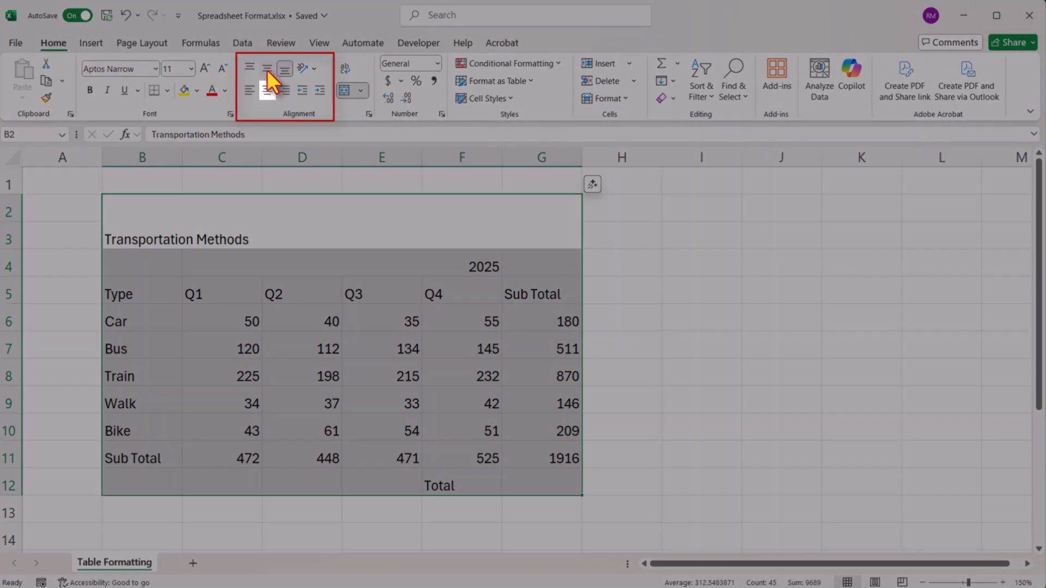
left_click(267, 69)
left_click(267, 90)
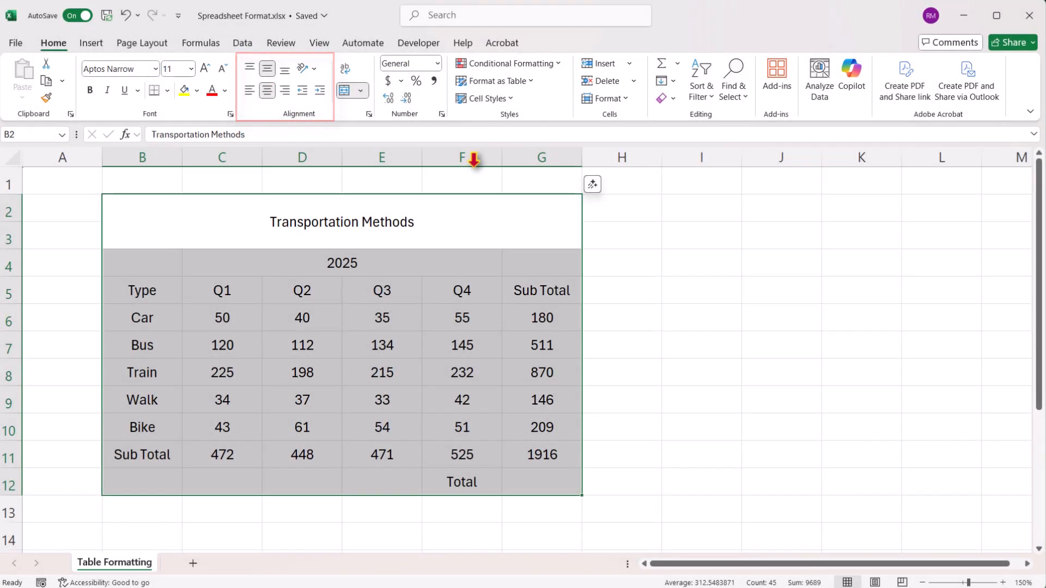
left_click(702, 182)
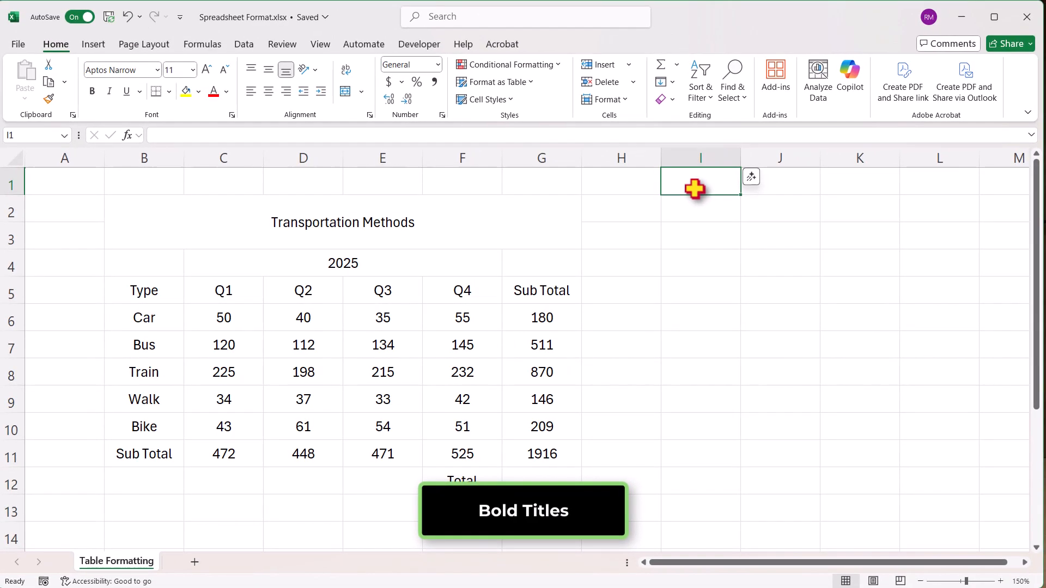
Bold the table title, the 2025 heading, the row 5 headers, the Sub Total label in B11 and the Total label in F12.
left_click(479, 226)
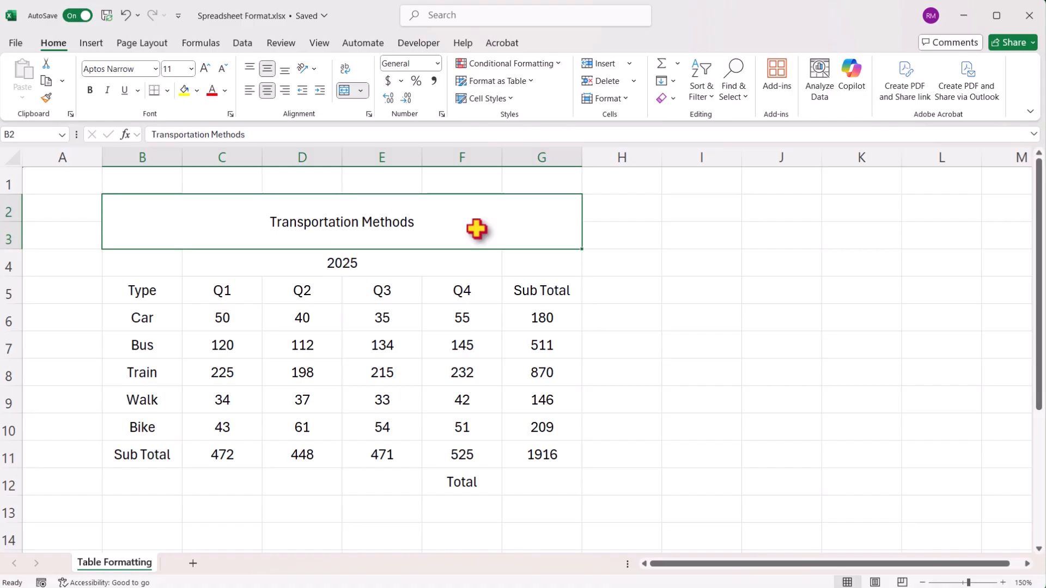
left_click(435, 264, "ctrl")
left_click_drag(147, 292, 545, 297)
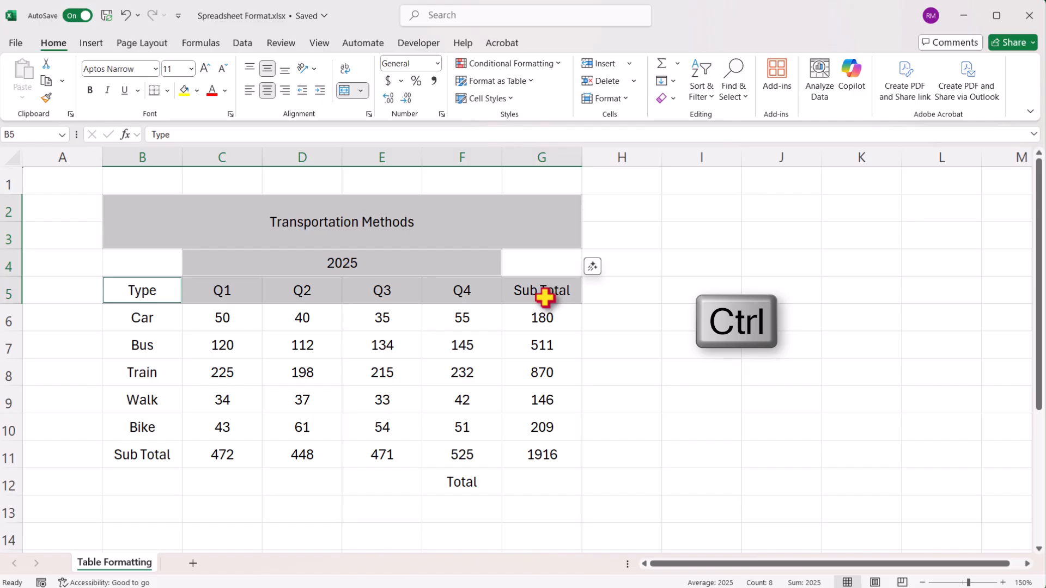
left_click(158, 459, "ctrl")
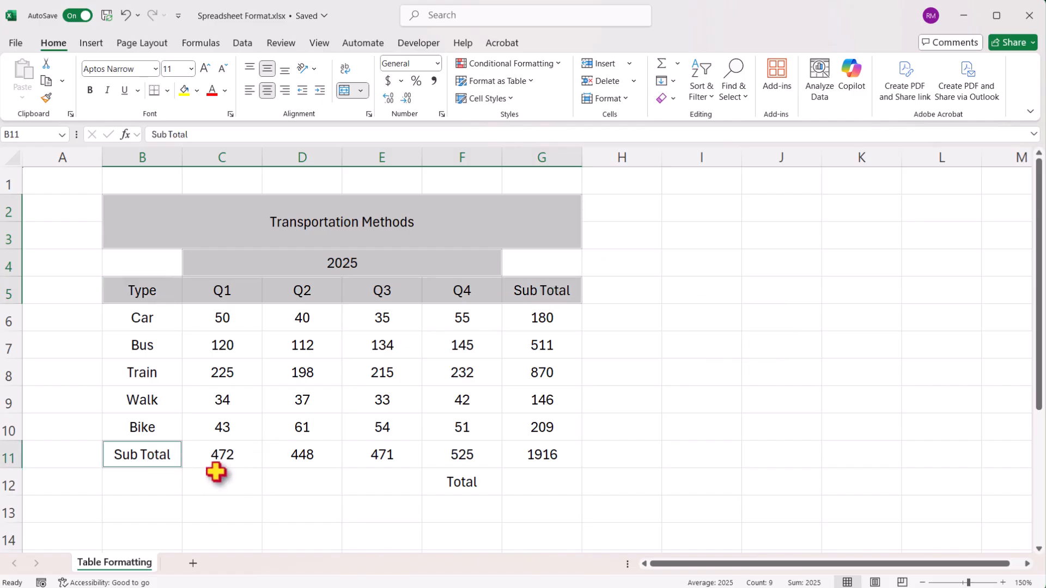
left_click(456, 484, "ctrl")
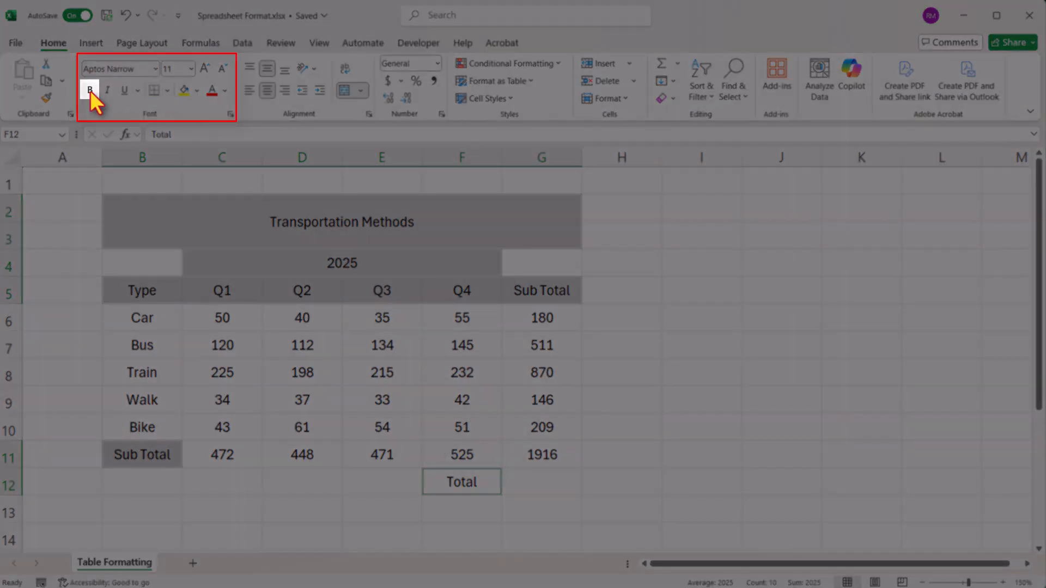
left_click(89, 89)
left_click(685, 187)
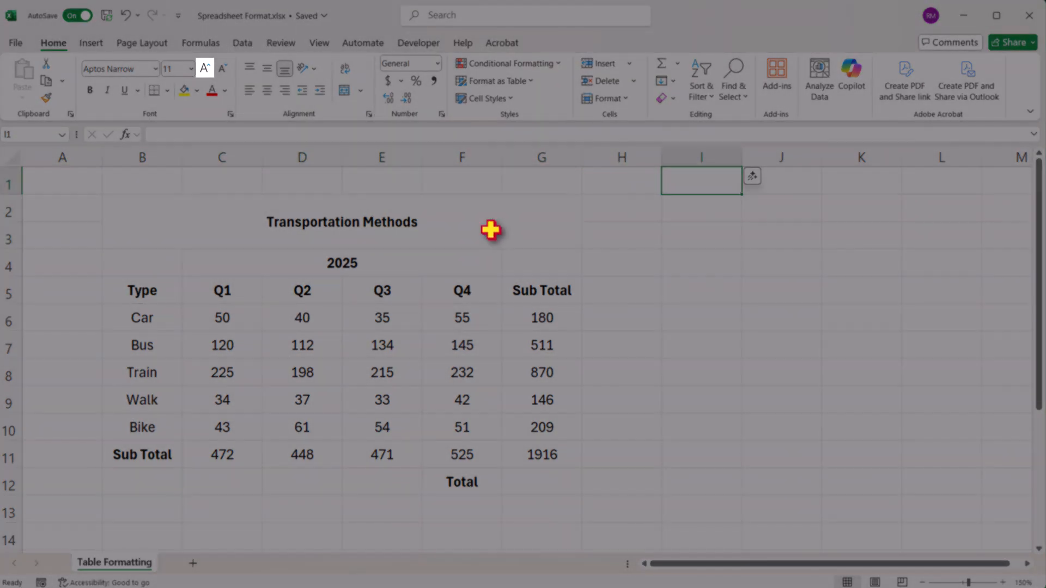
Enlarge the Transportation Methods title to font size 16.
left_click(491, 226)
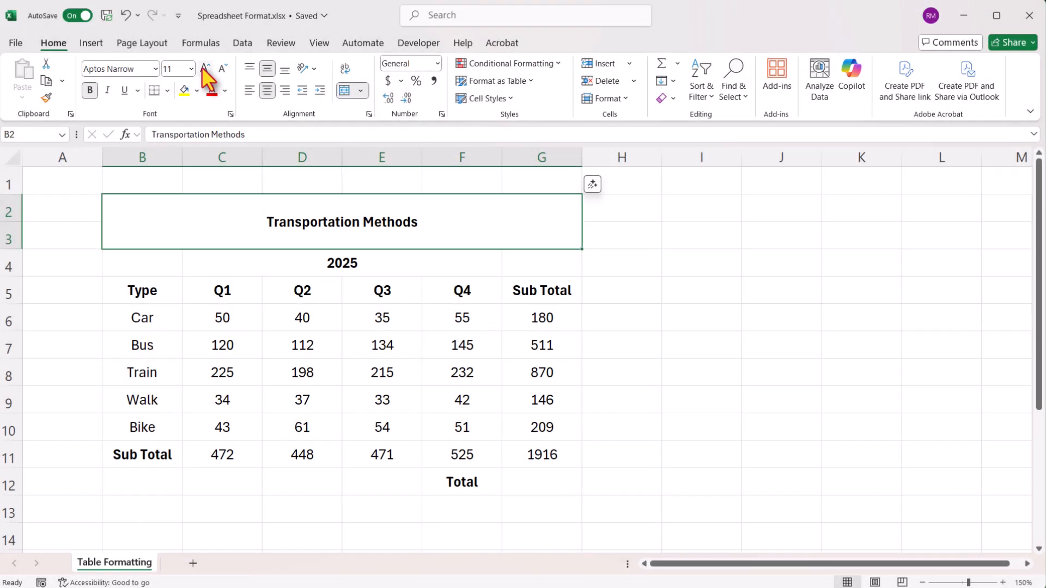
left_click(205, 68)
left_click(205, 69)
left_click(205, 68)
Enlarge the 2025 heading in row 4 by two font size increments.
left_click(294, 263)
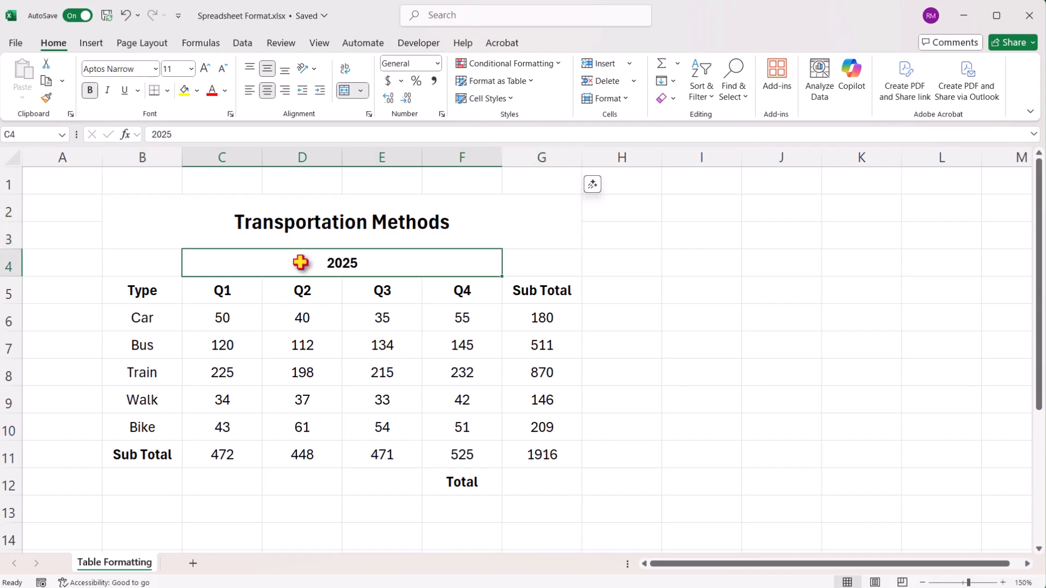
left_click(205, 68)
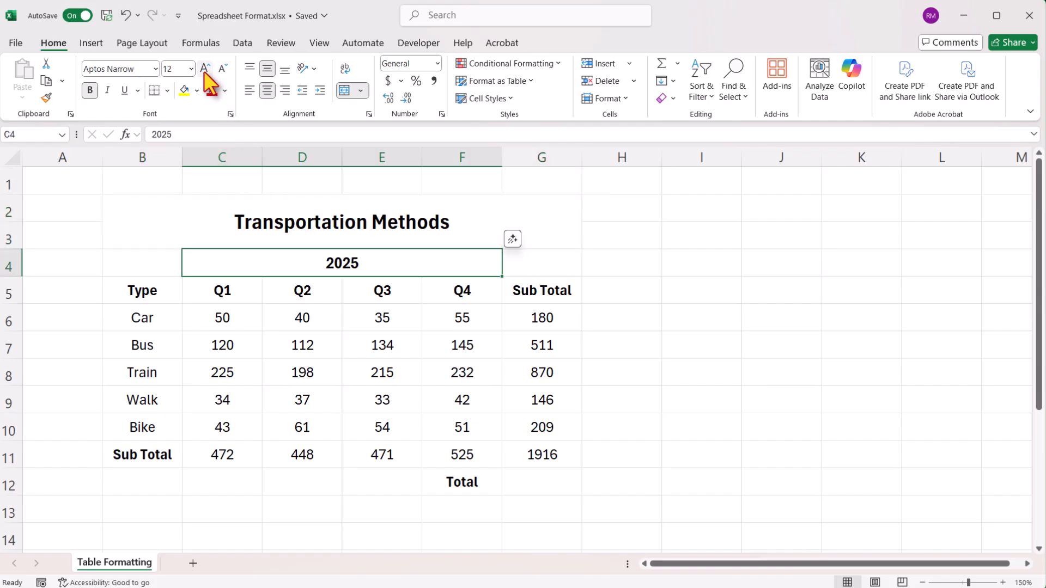
left_click(205, 71)
Reduce B6:G10 and the row 11 subtotals to font size 10, and the quarterly figures in C6:F10 by two further size steps.
left_click_drag(152, 319, 513, 422)
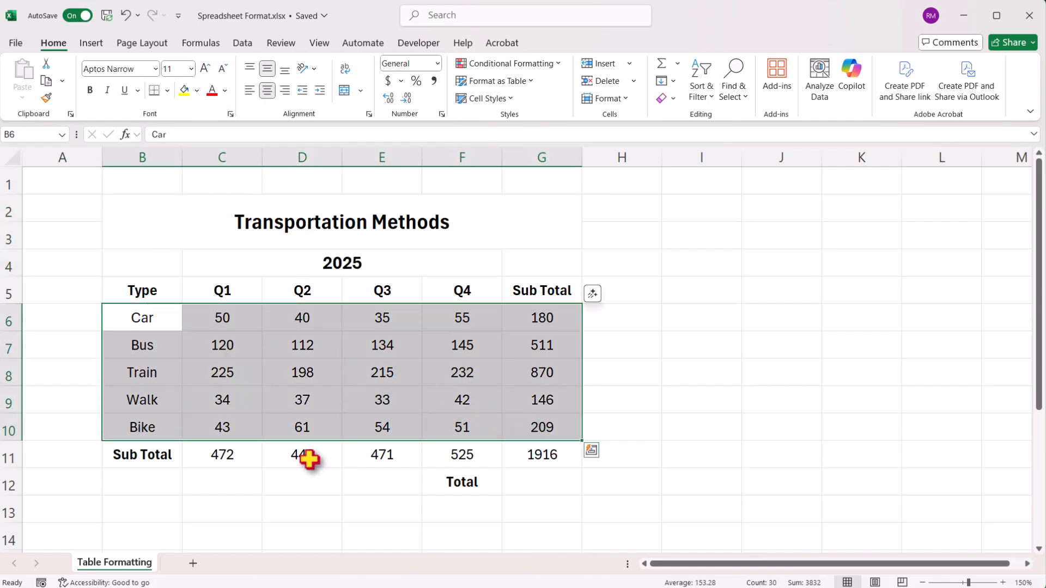
left_click(238, 466, "ctrl")
left_click(241, 323)
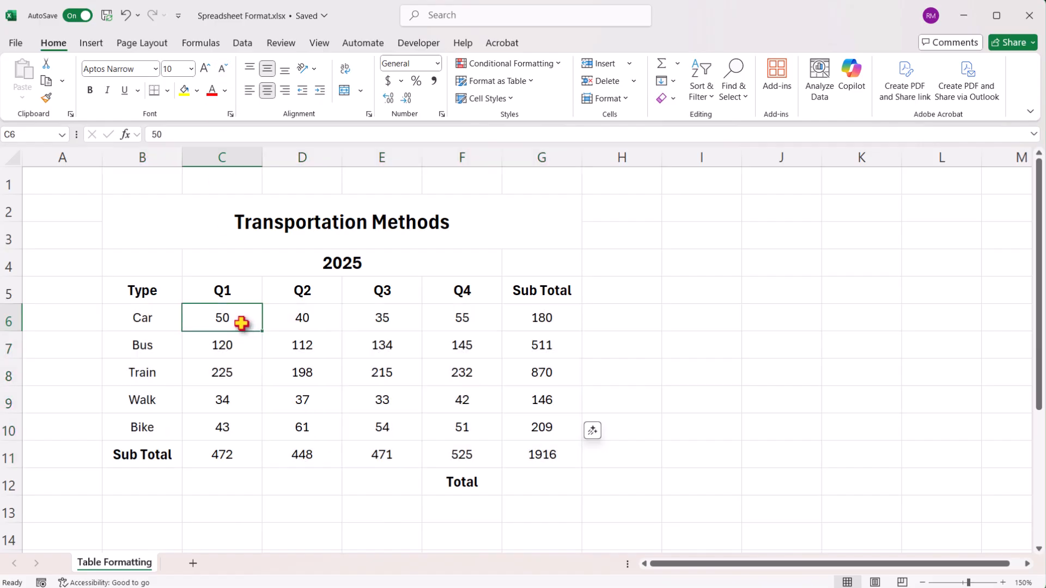
left_click_drag(241, 323, 436, 419)
left_click(223, 68)
left_click(223, 68)
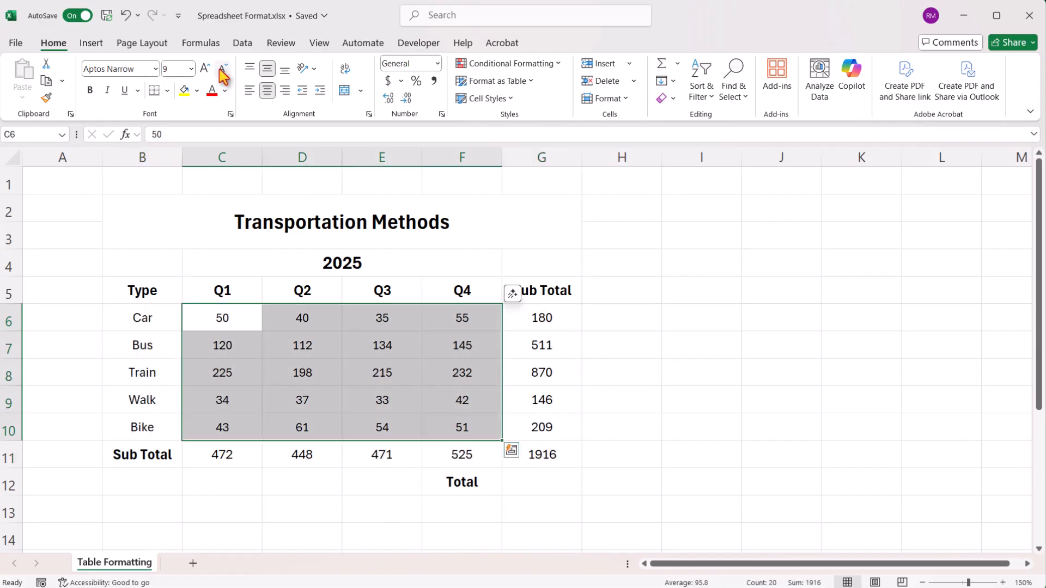
left_click(698, 191)
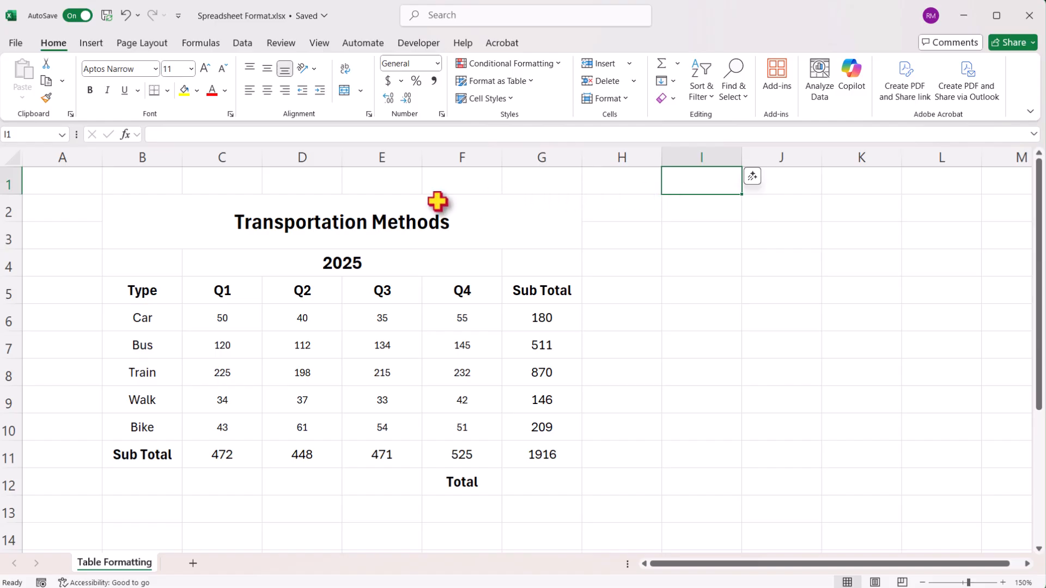
Apply a thick solid dark green outline border around the whole table, B2:G11.
left_click_drag(182, 210, 483, 434)
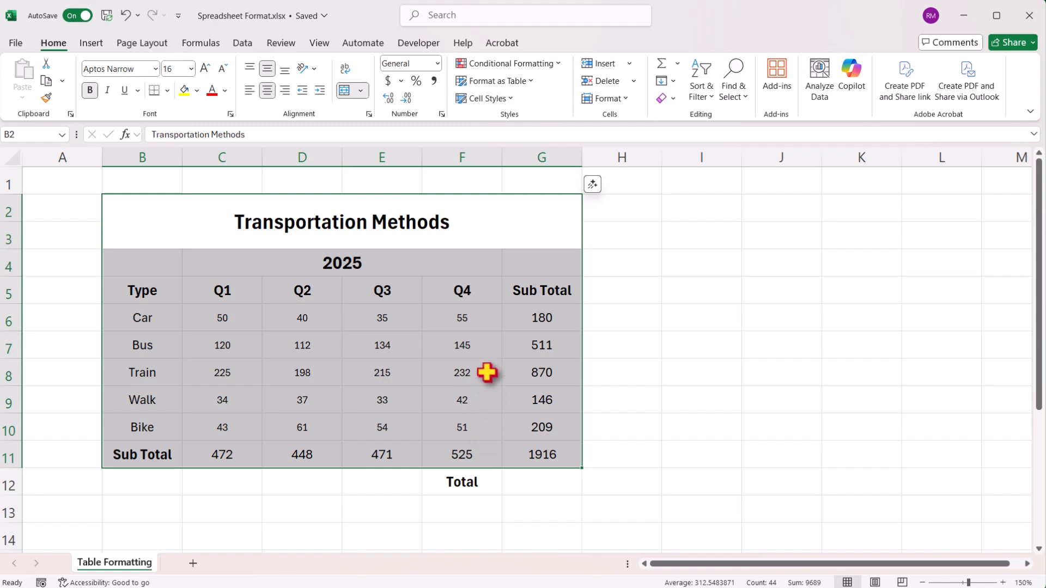
right_click(486, 329)
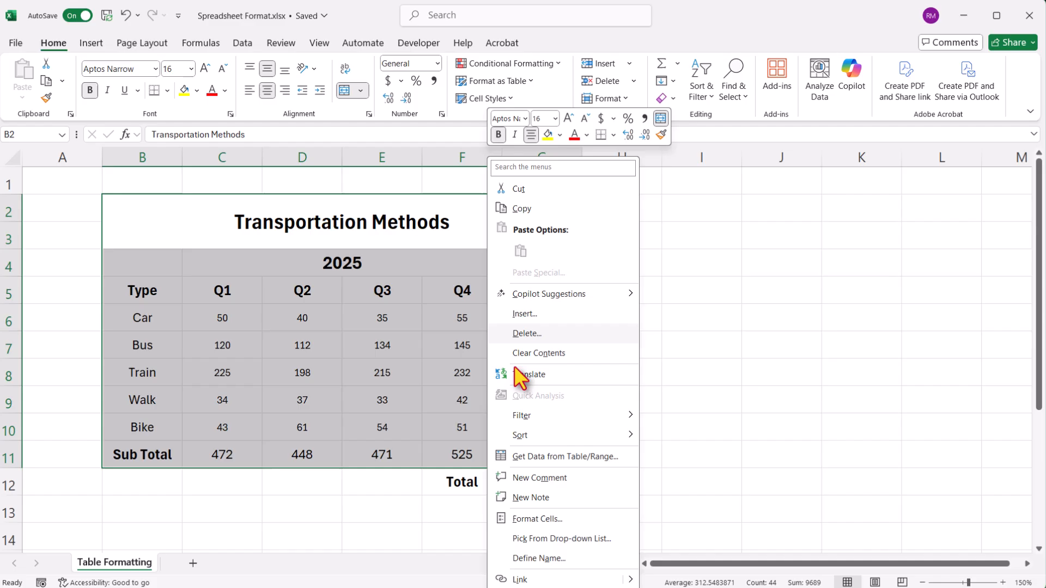
left_click(536, 519)
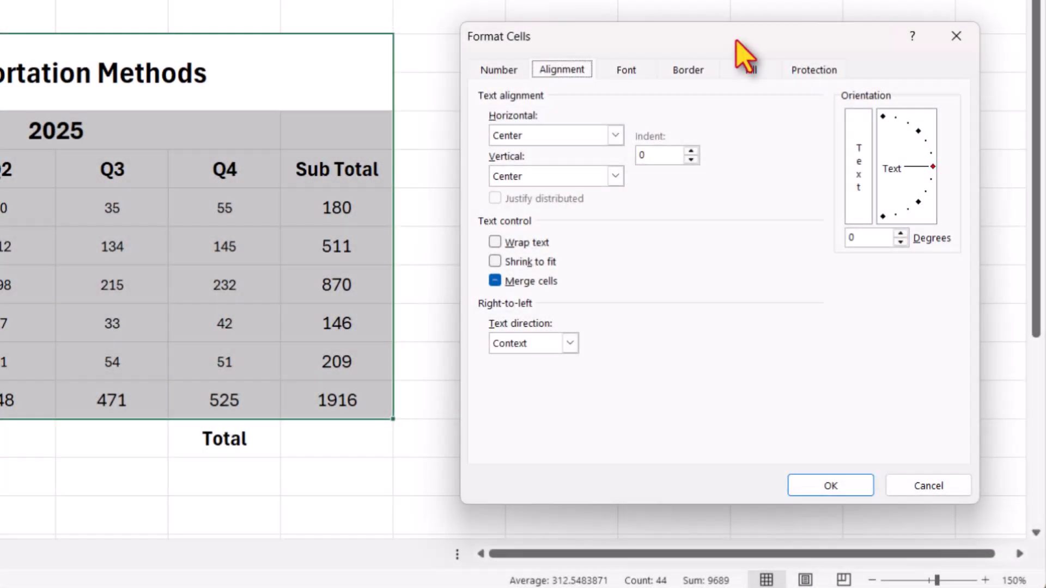
left_click(691, 69)
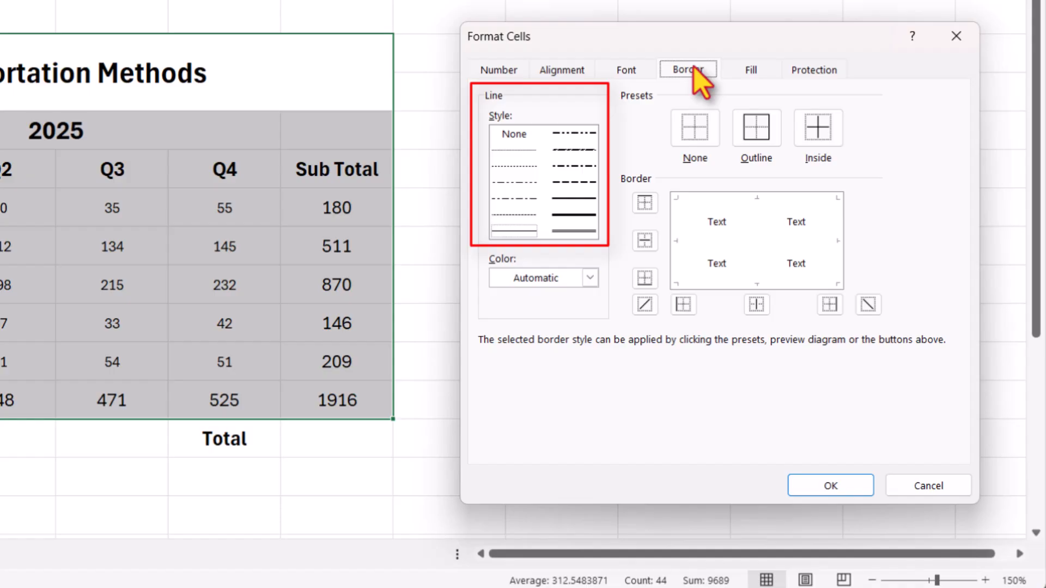
left_click(574, 214)
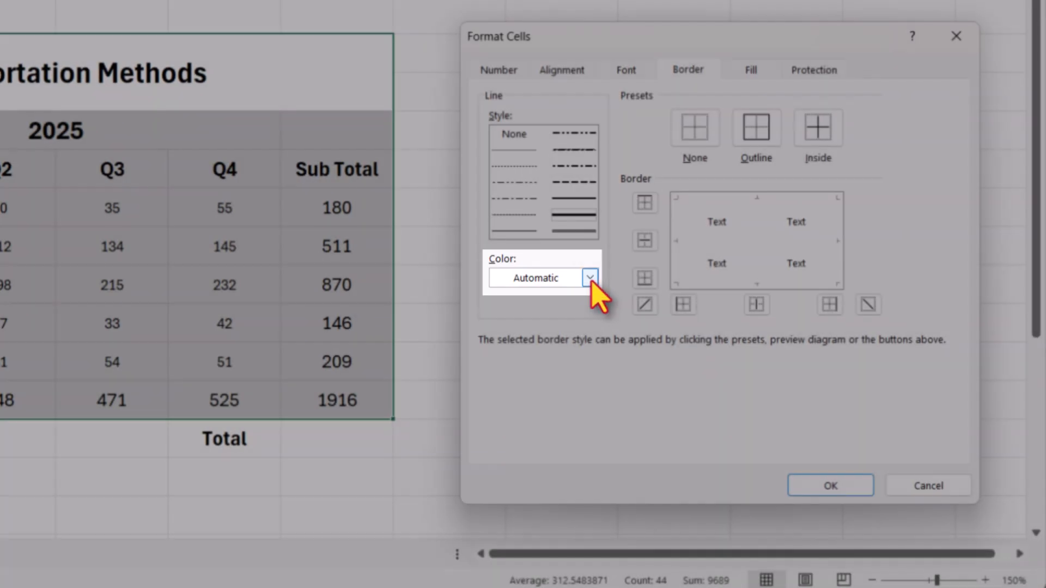
left_click(590, 278)
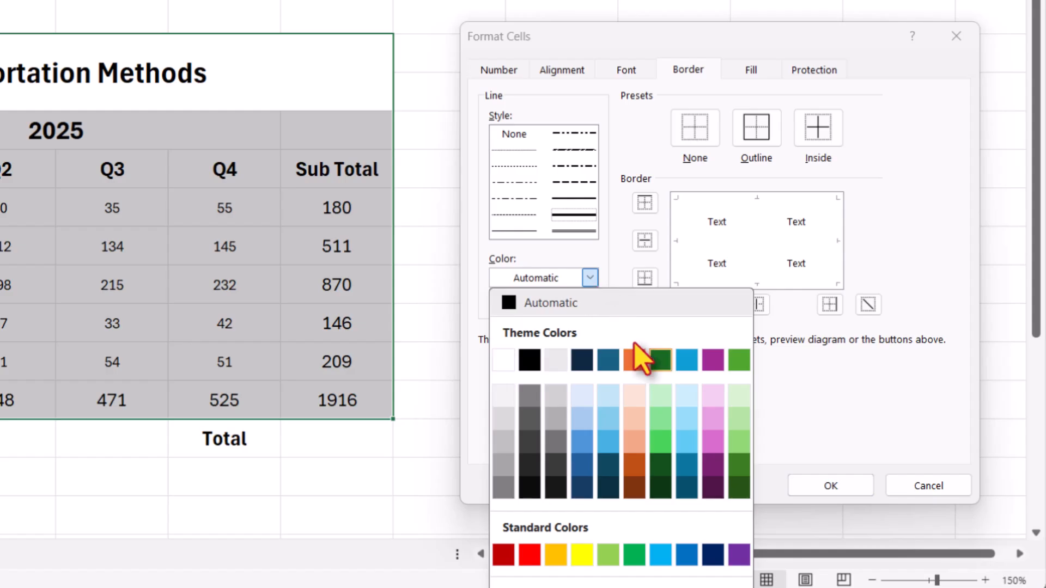
left_click(739, 487)
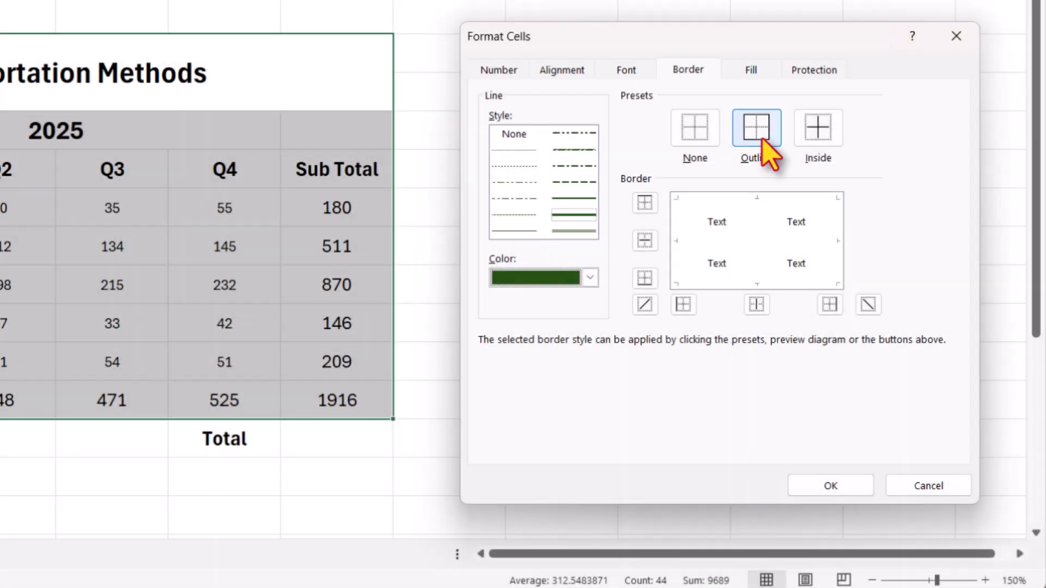
left_click(773, 142)
left_click(830, 485)
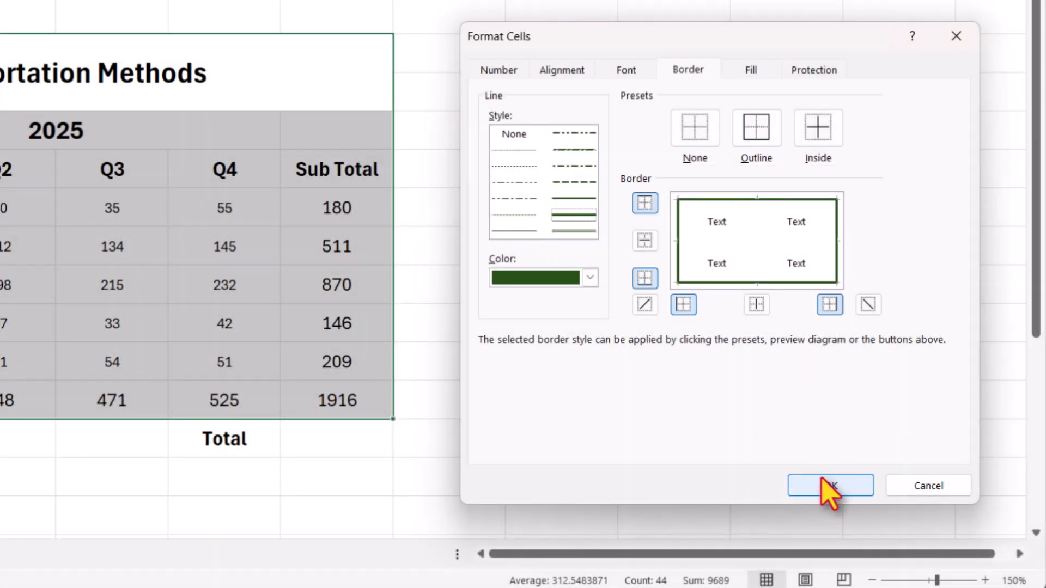
left_click(552, 19)
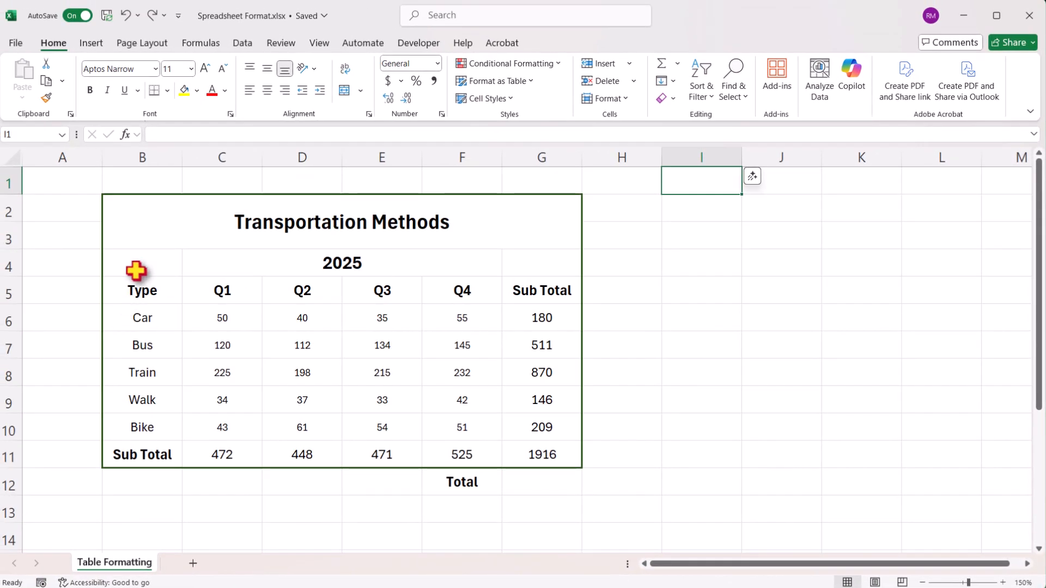
Add a thick dark green bottom border below B4:G4 and the Bike row B10:G10.
left_click_drag(136, 270, 528, 276)
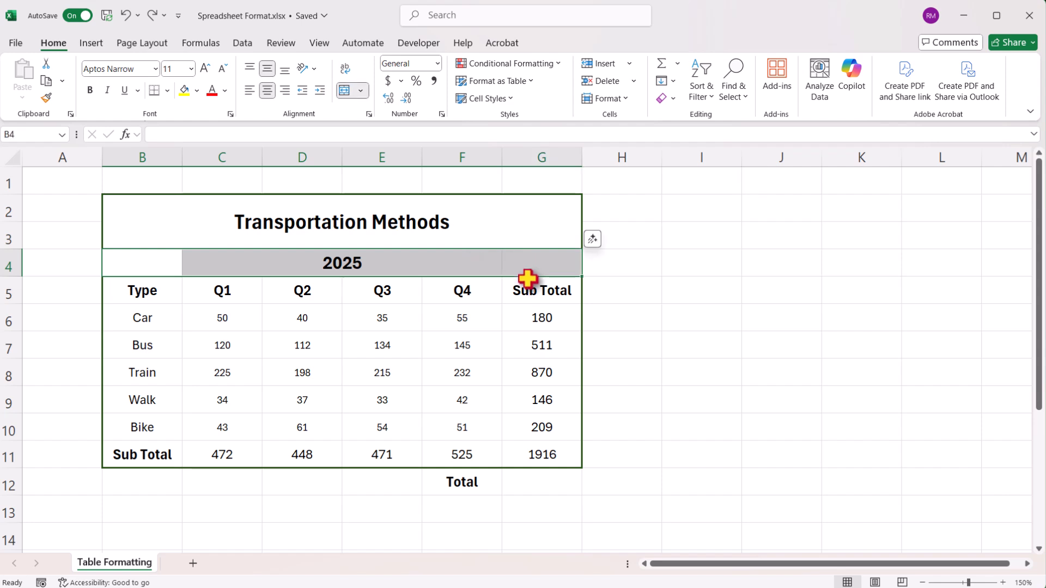
left_click_drag(151, 425, 527, 430)
right_click(489, 430)
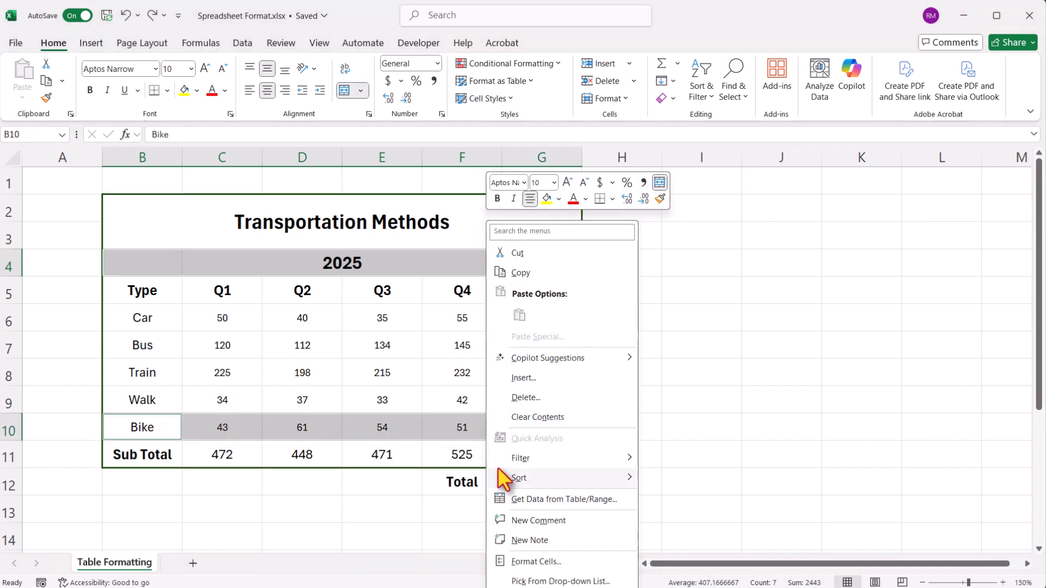
left_click(537, 562)
left_click_drag(468, 320, 755, 197)
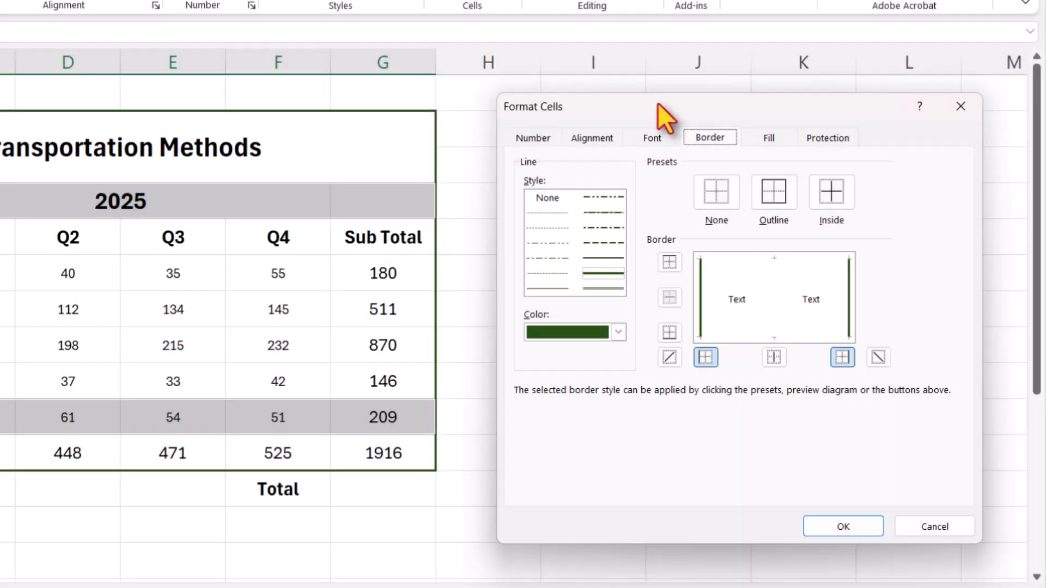
left_click(724, 334)
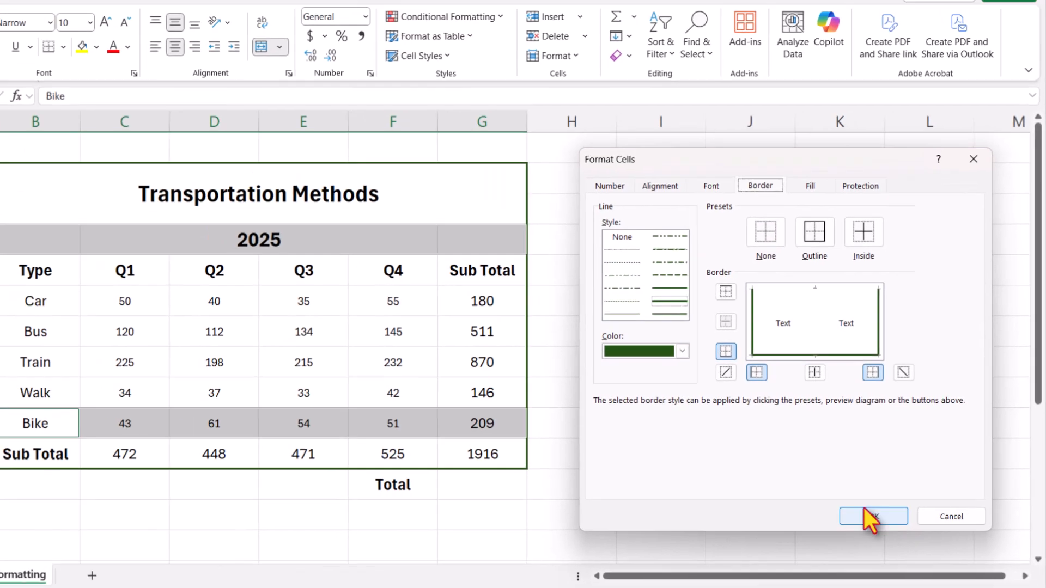
left_click(843, 526)
left_click(580, 90)
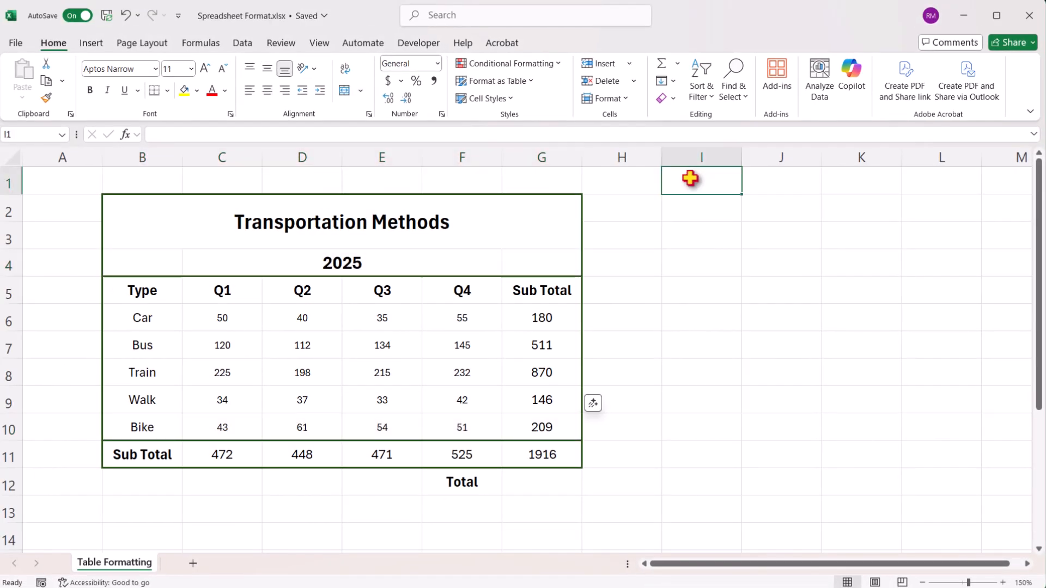
Apply thin solid light green inside borders to the header and data cells B5:G10.
mouse_move(124, 292)
left_mouse_down()
mouse_move(449, 385)
mouse_move(485, 349)
left_mouse_up()
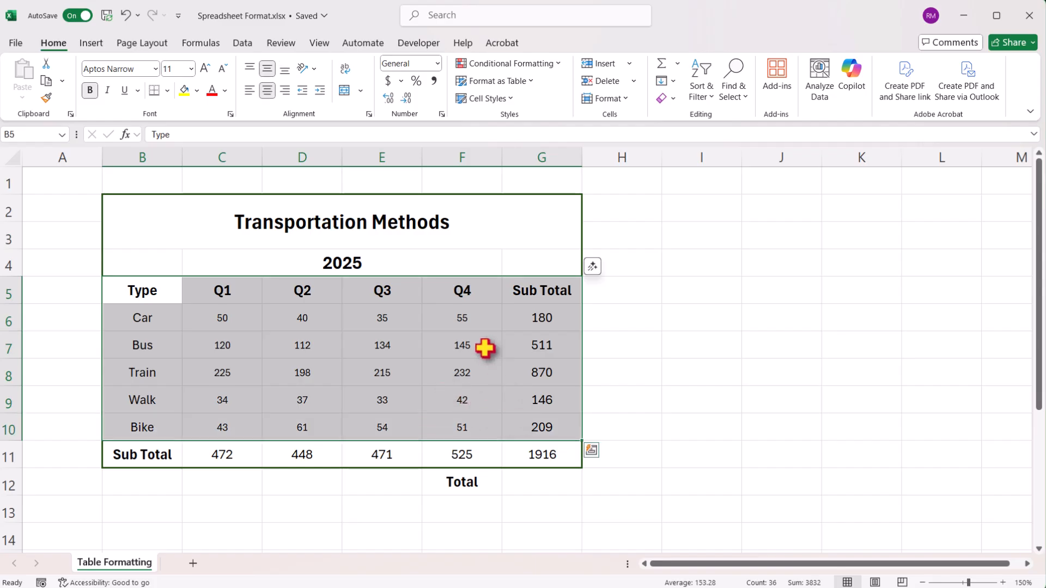
right_click(484, 349)
left_click(522, 513)
left_click_drag(545, 314, 796, 199)
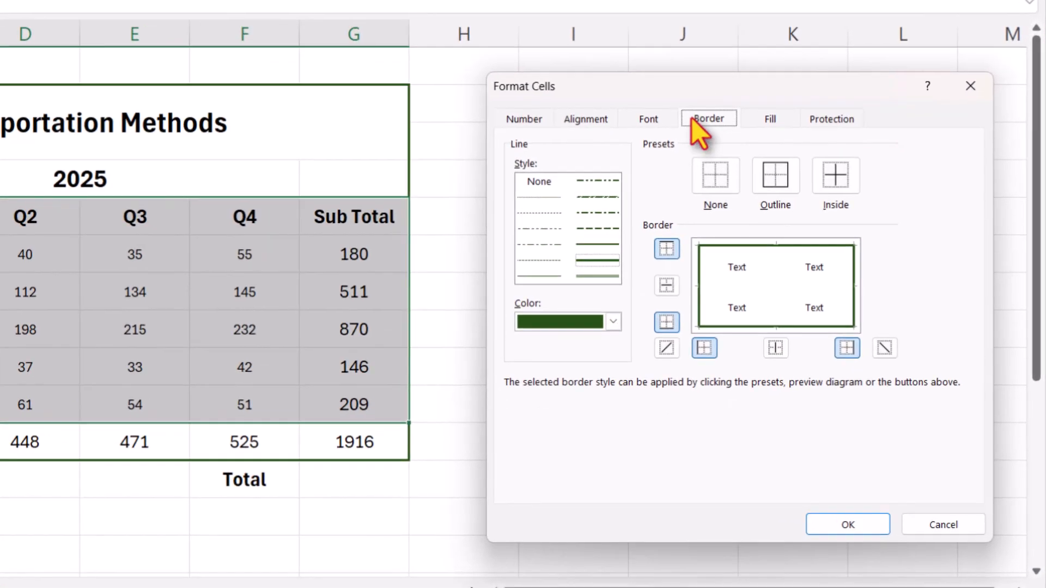
left_click(550, 276)
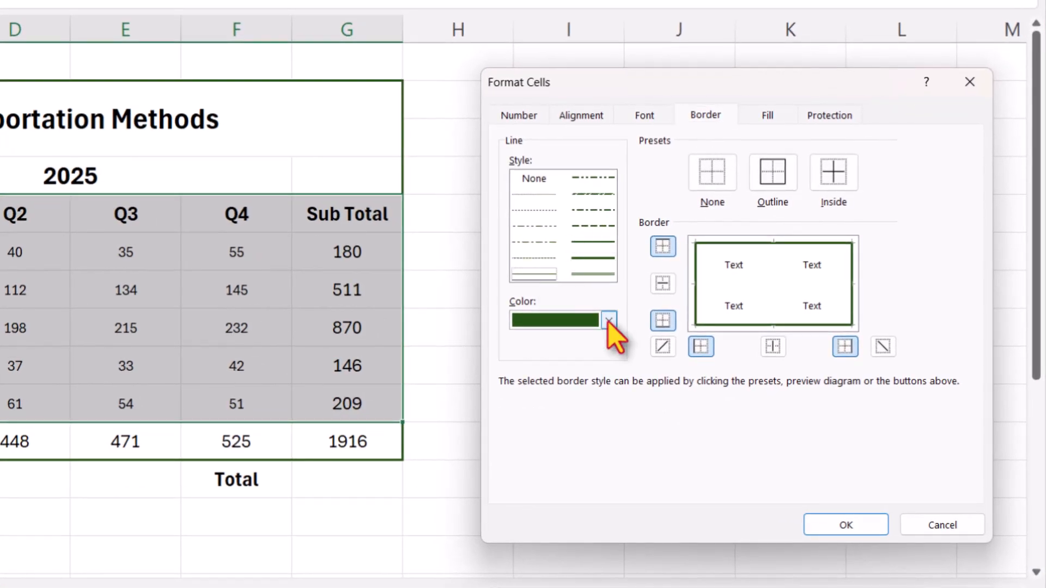
left_click(608, 322)
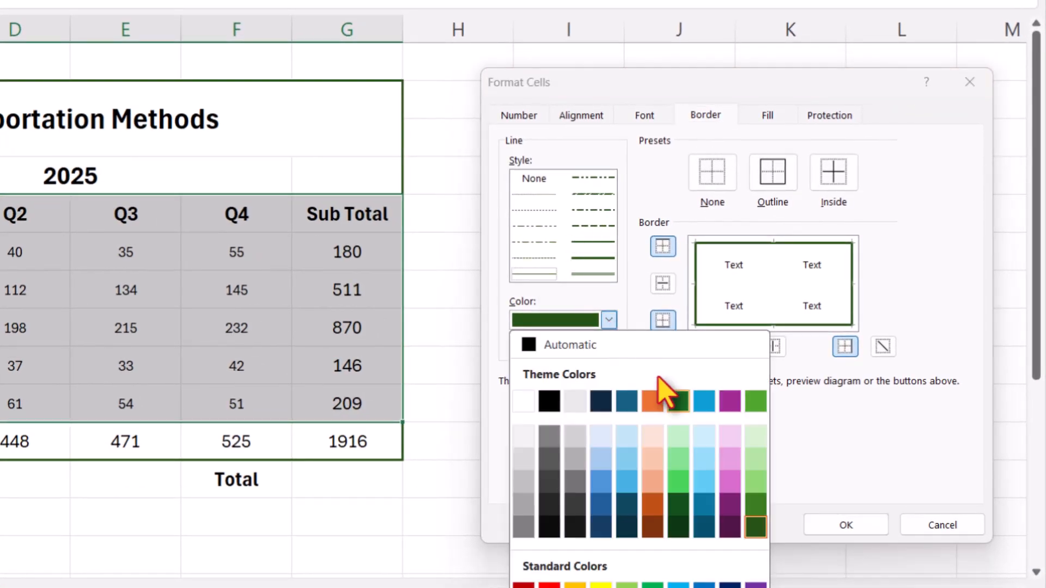
left_click(750, 483)
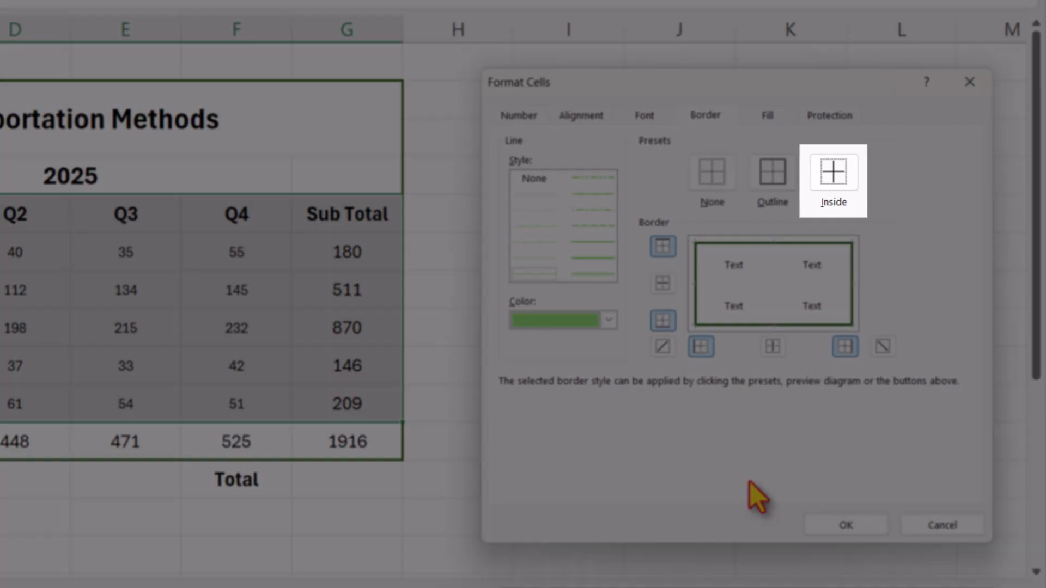
left_click(832, 172)
left_click(866, 527)
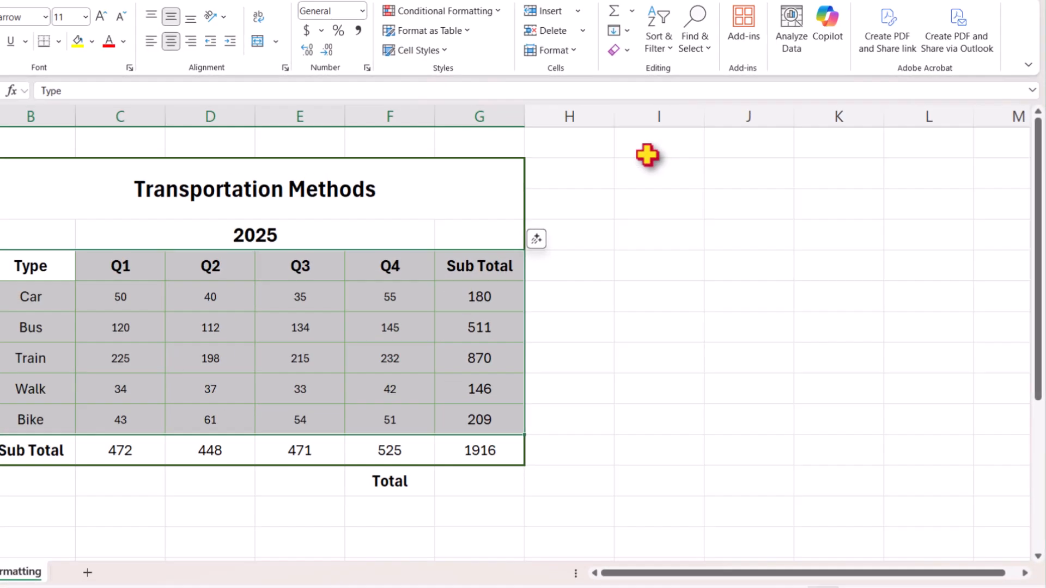
left_click(647, 153)
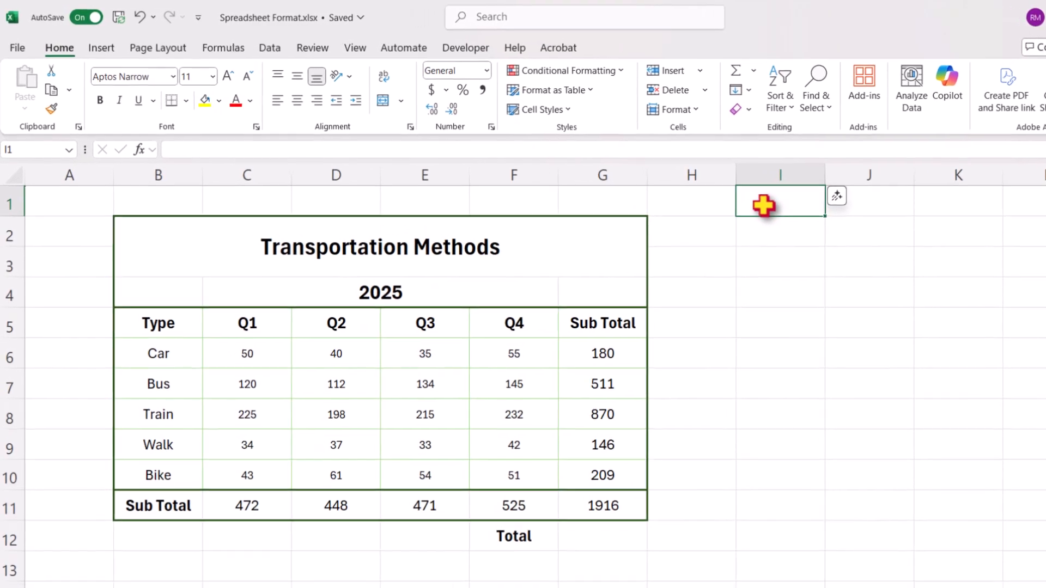
Fill the Transportation Methods title with dark green and the 2025 row B4:G4 with a slightly lighter shade of that green.
left_click(210, 256)
left_click(225, 104)
left_click(406, 284)
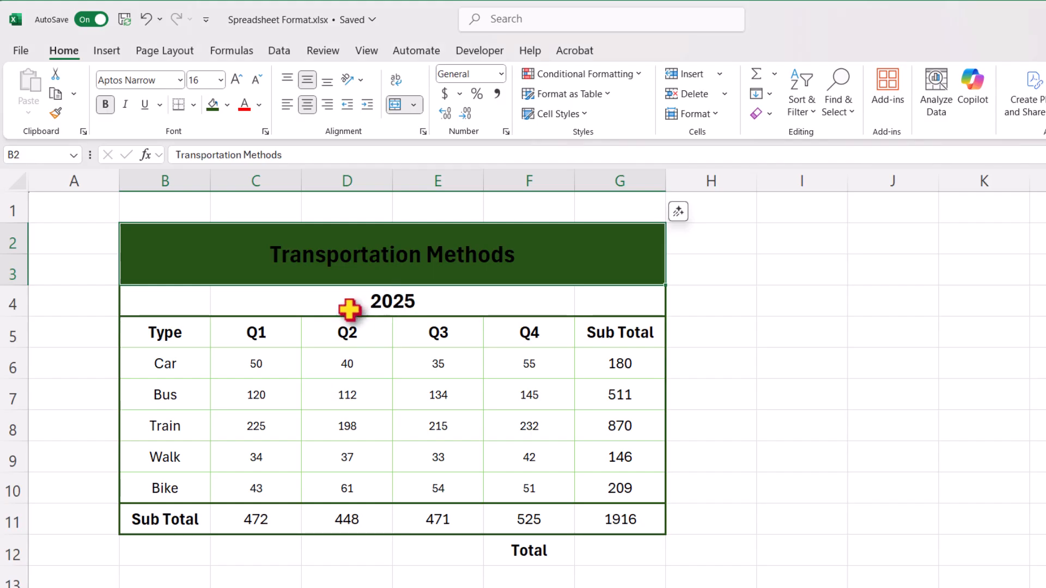
left_click_drag(206, 306, 598, 306)
left_click(227, 105)
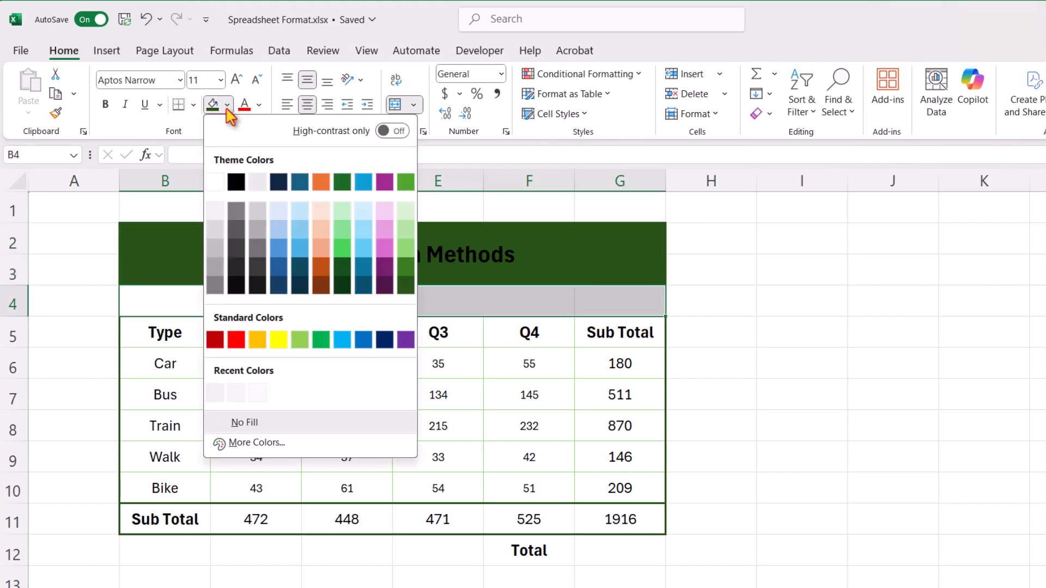
left_click(403, 268)
Change the font color of the Transportation Methods title and the 2025 heading to white.
left_click(408, 264)
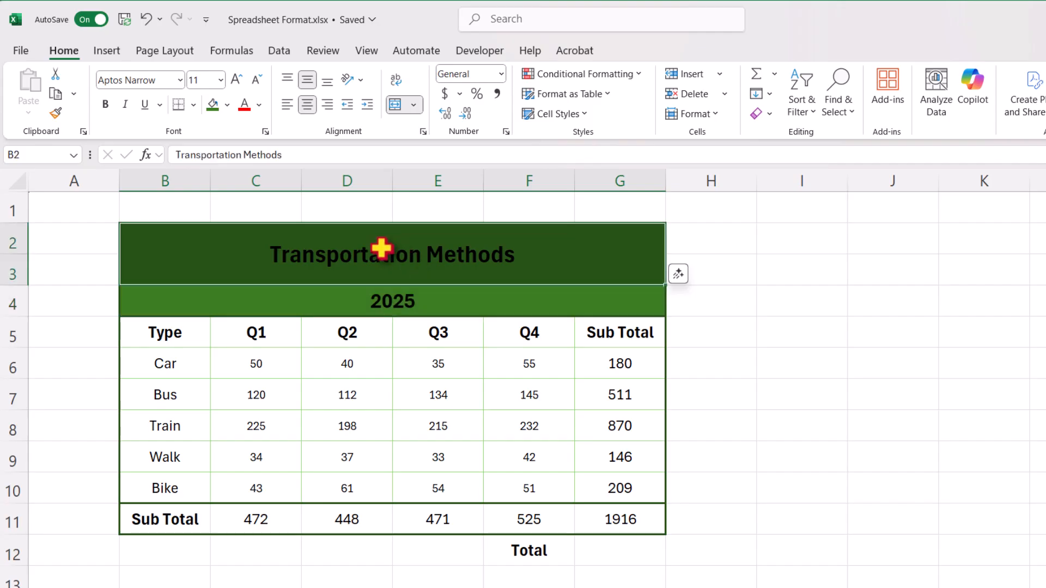
left_click(259, 104)
left_click(249, 207)
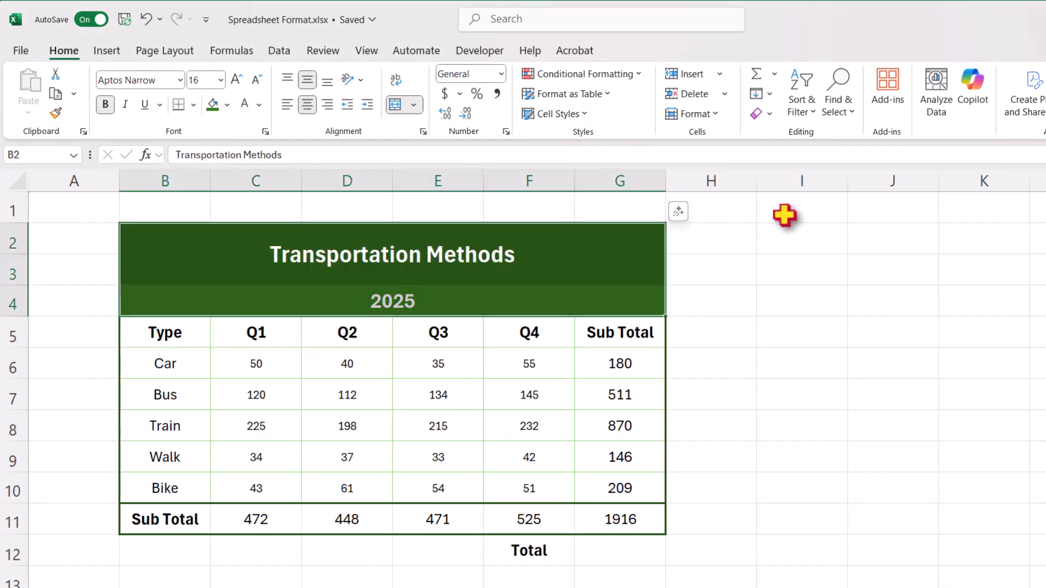
left_click(785, 212)
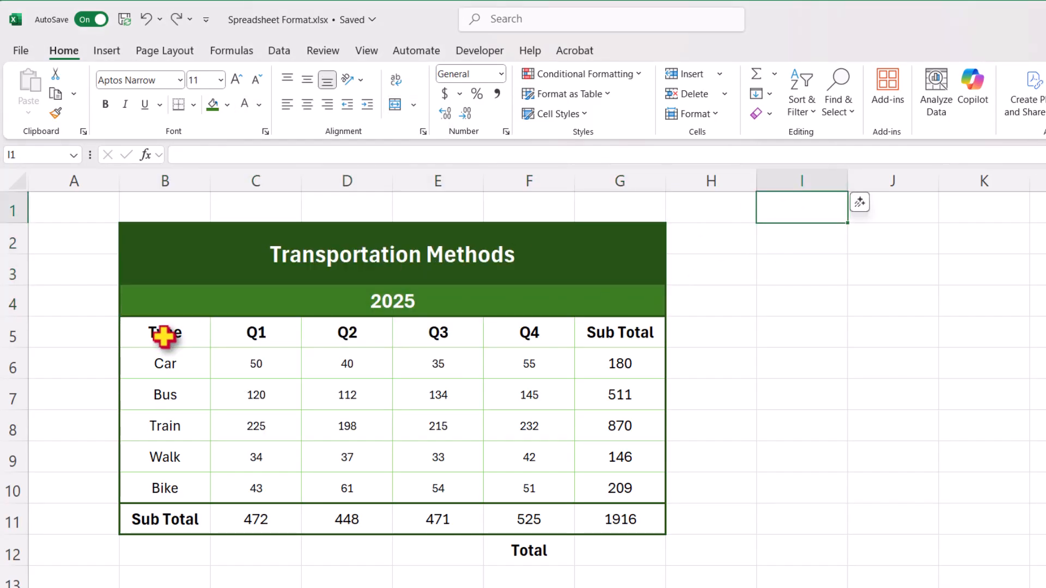
Fill B5:G11 with a custom light gray of RGB 240, 240, 240.
left_click_drag(163, 336, 584, 512)
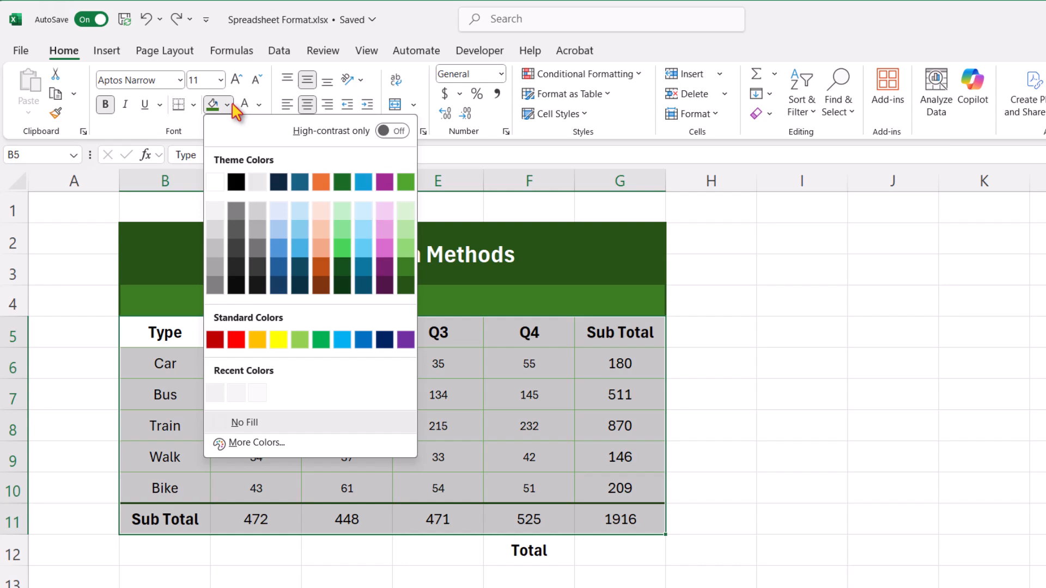
left_click(227, 104)
left_click(271, 443)
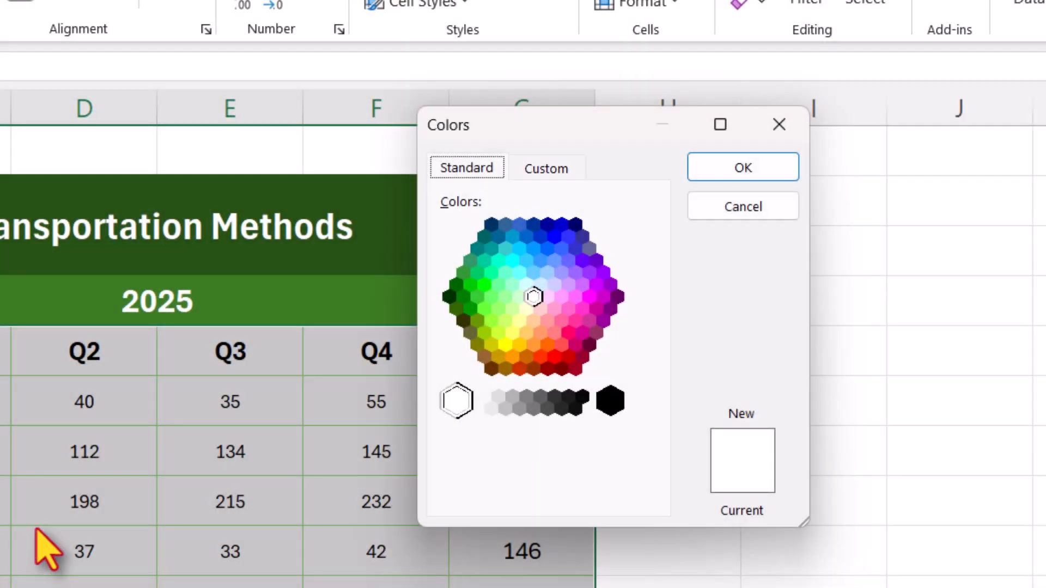
left_click(545, 168)
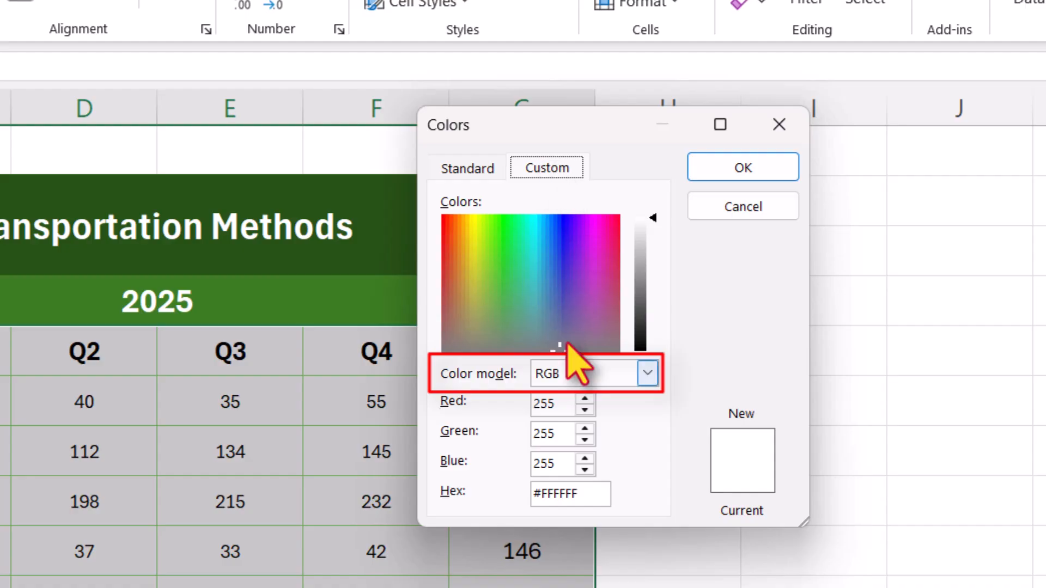
left_click_drag(560, 403, 532, 427)
type("240")
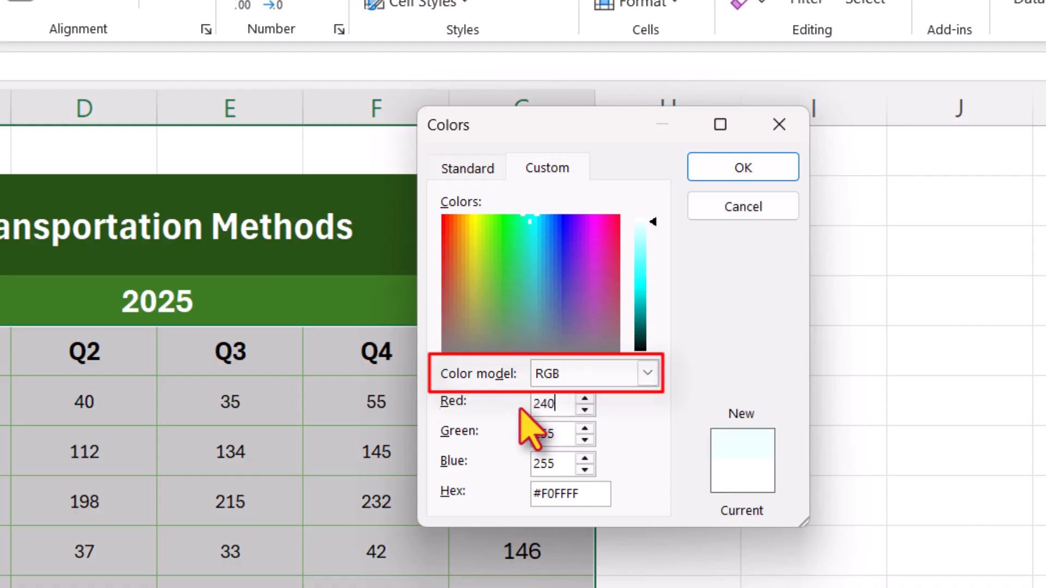
key("Tab")
type("240")
key("Tab")
type("240")
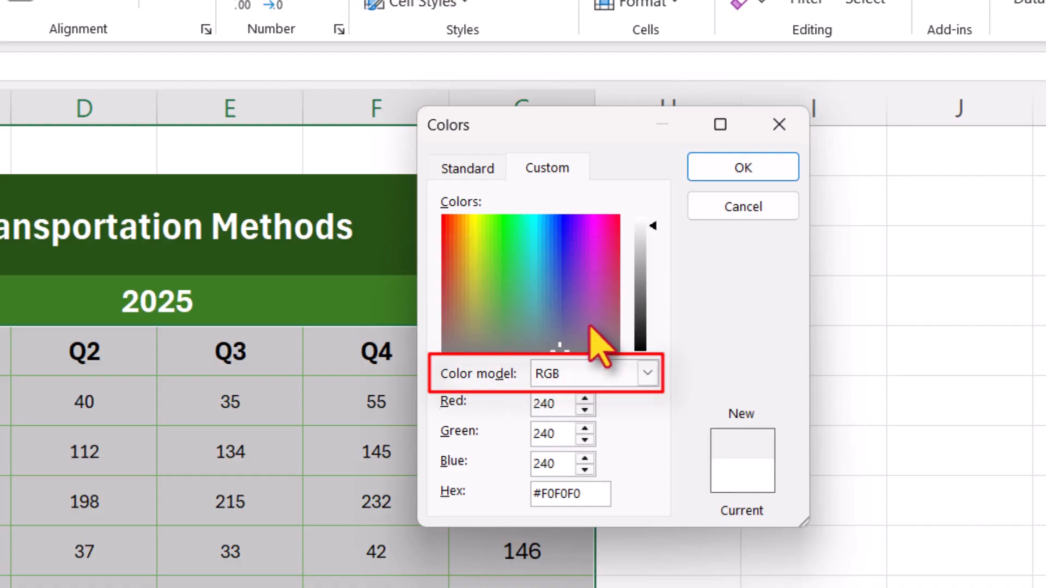
left_click(743, 168)
left_click(782, 151)
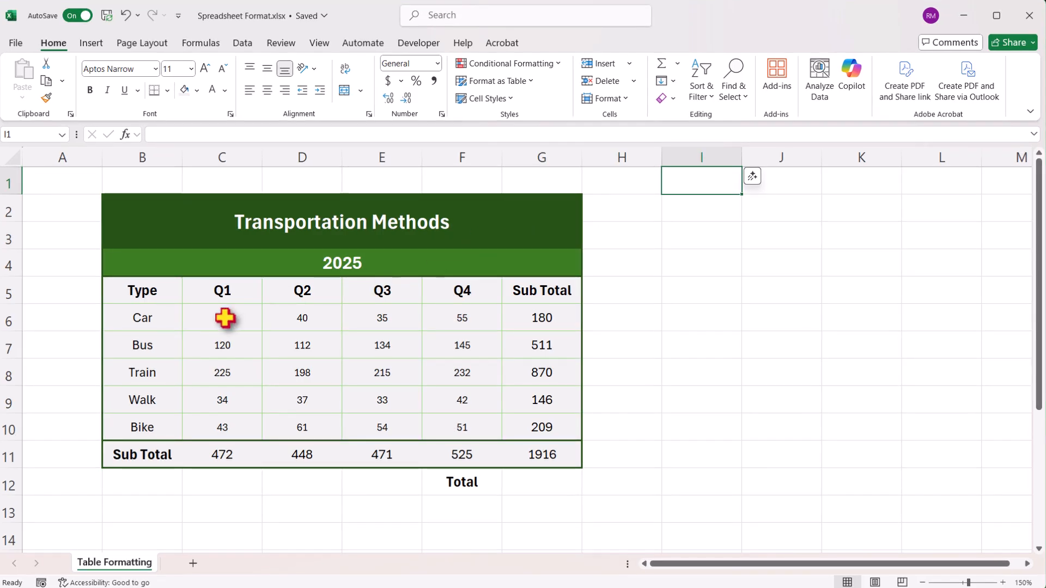
Fill the quarterly figures in C6:F10 with white.
left_click_drag(224, 317, 439, 427)
left_click(197, 90)
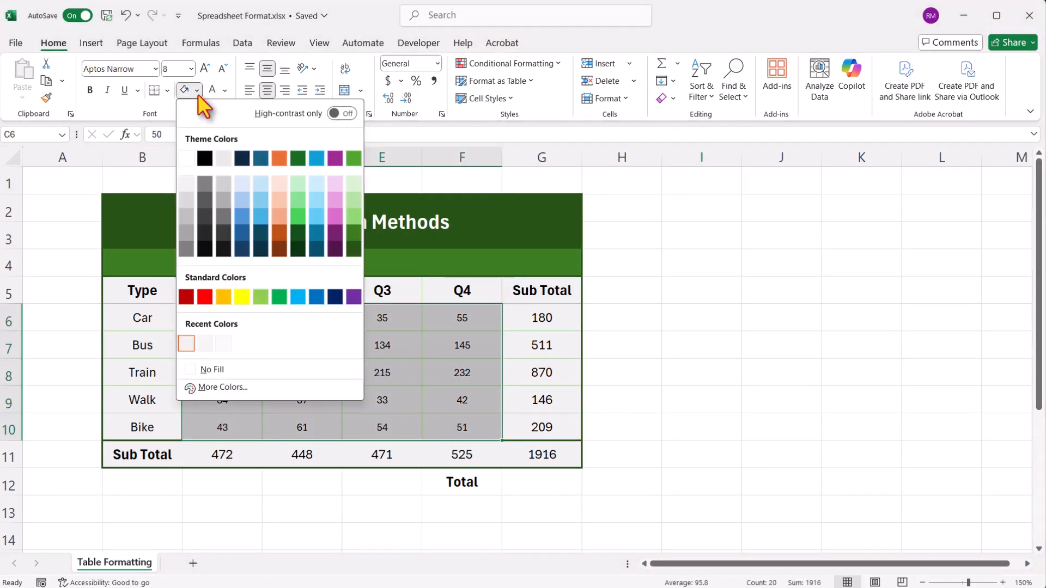
left_click(218, 163)
left_click(697, 188)
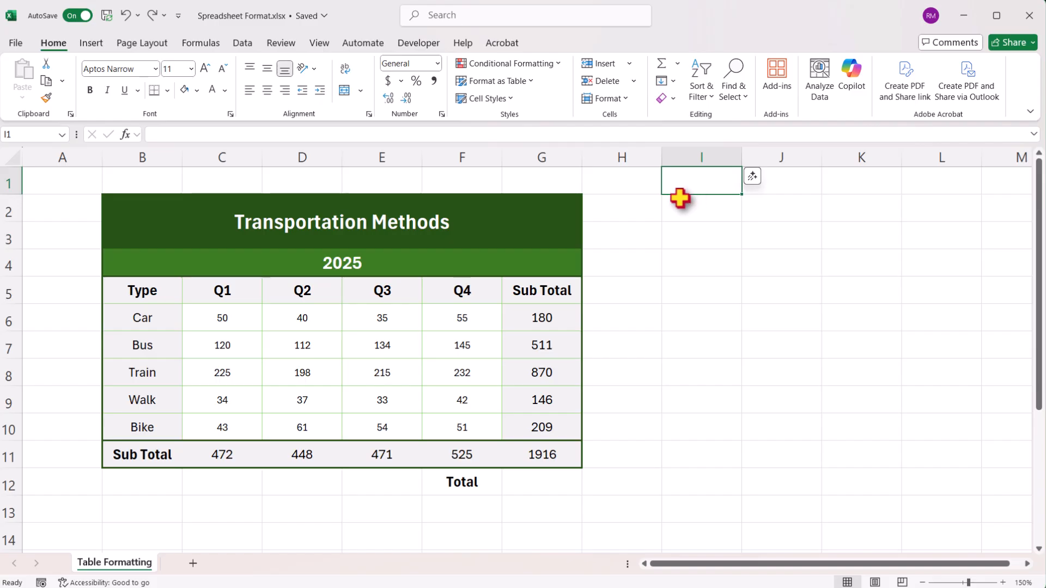
Align the type names in B6:B10 and the Total label in F12 to Right (Indent) with an indent of 1.
left_click(162, 321)
left_click_drag(163, 321, 163, 427)
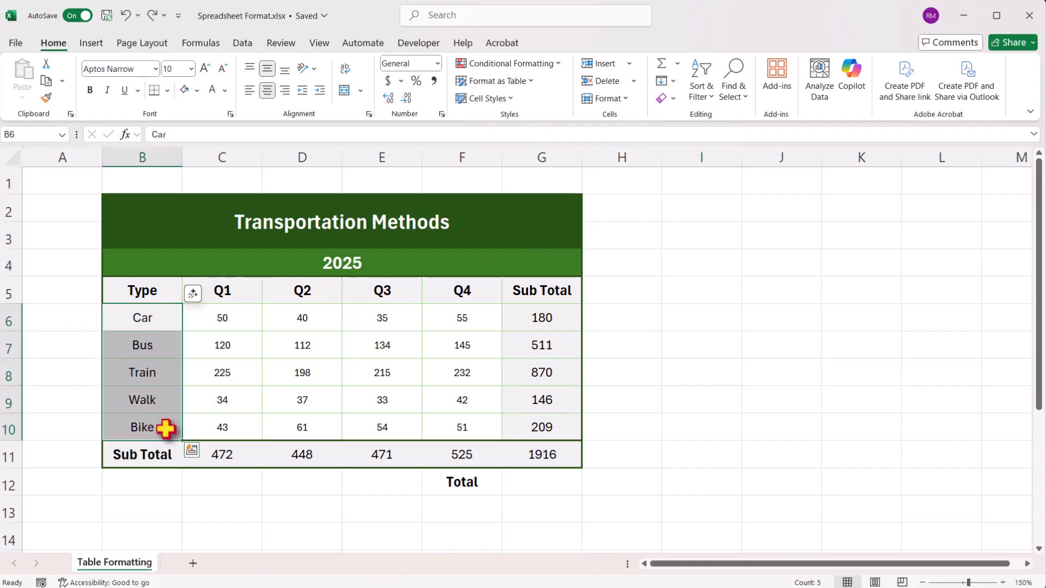
left_click(448, 481, "ctrl")
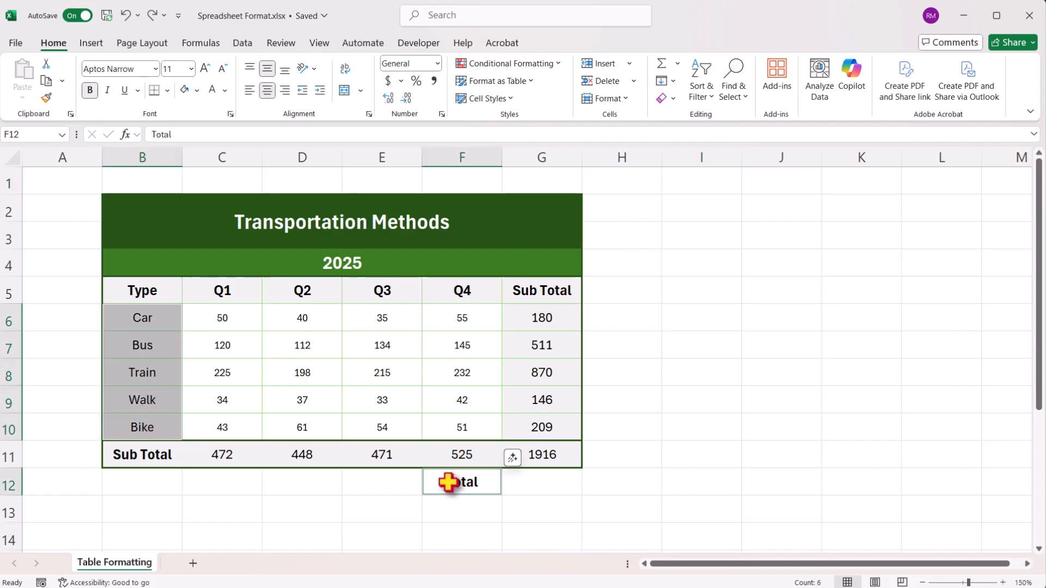
right_click(448, 481)
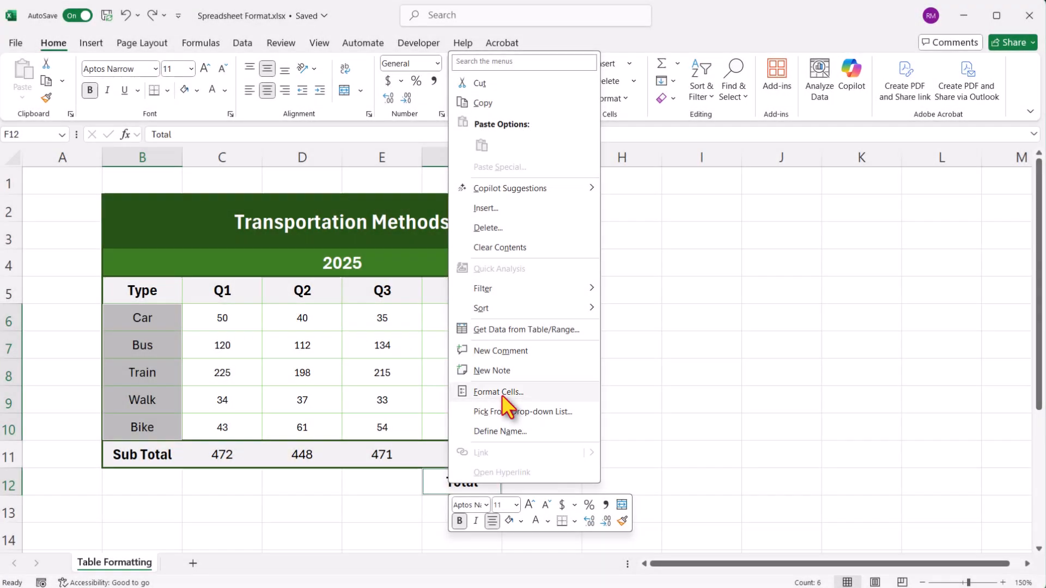
left_click(501, 393)
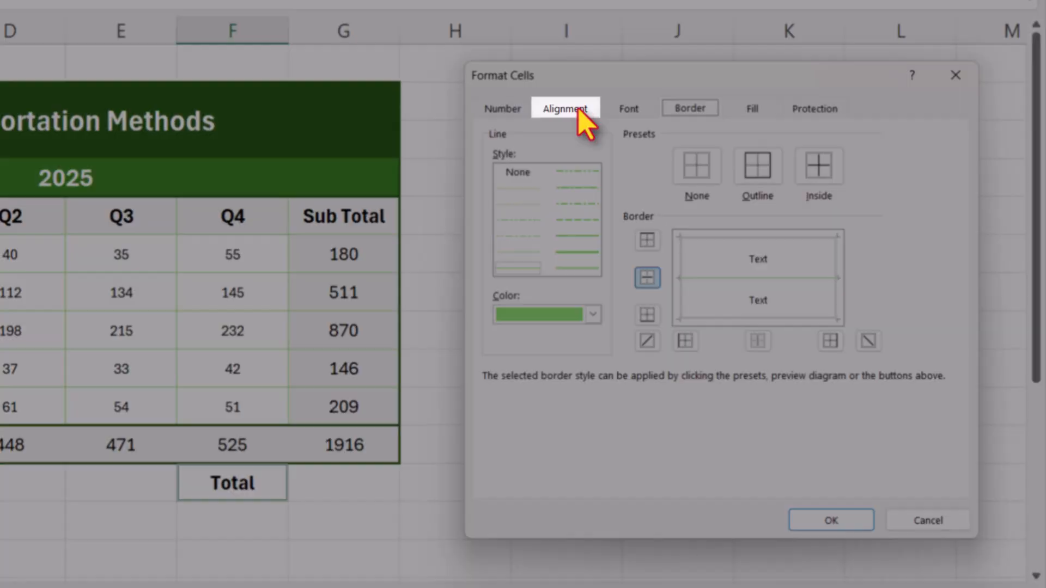
left_click(389, 246)
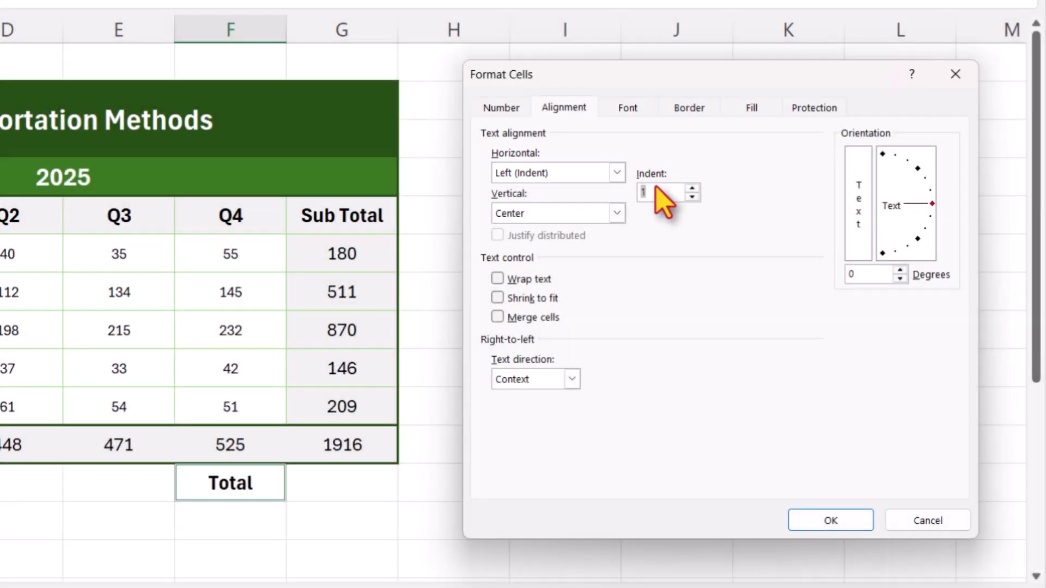
left_click(617, 172)
left_click(592, 229)
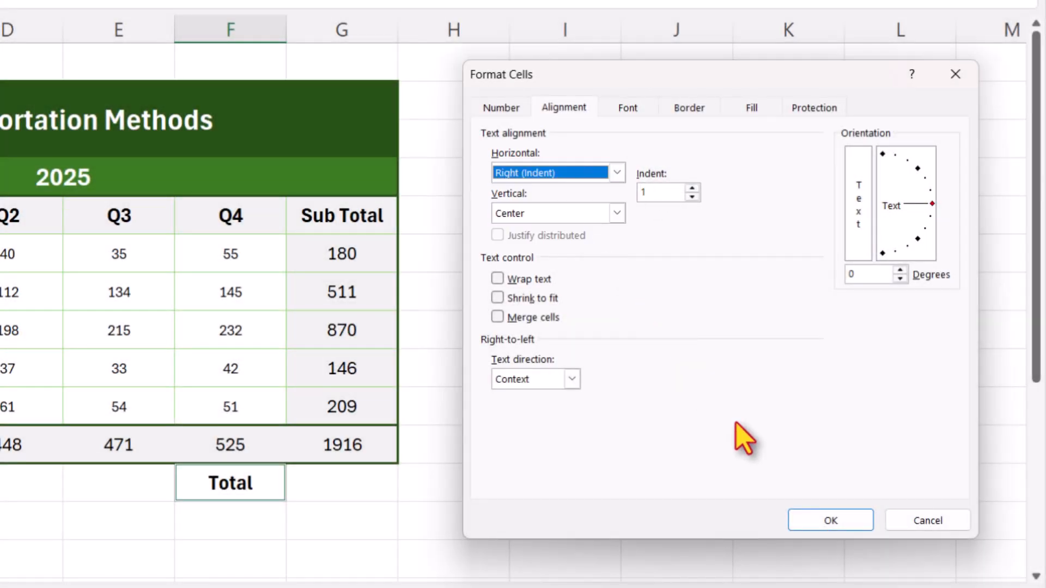
left_click(820, 524)
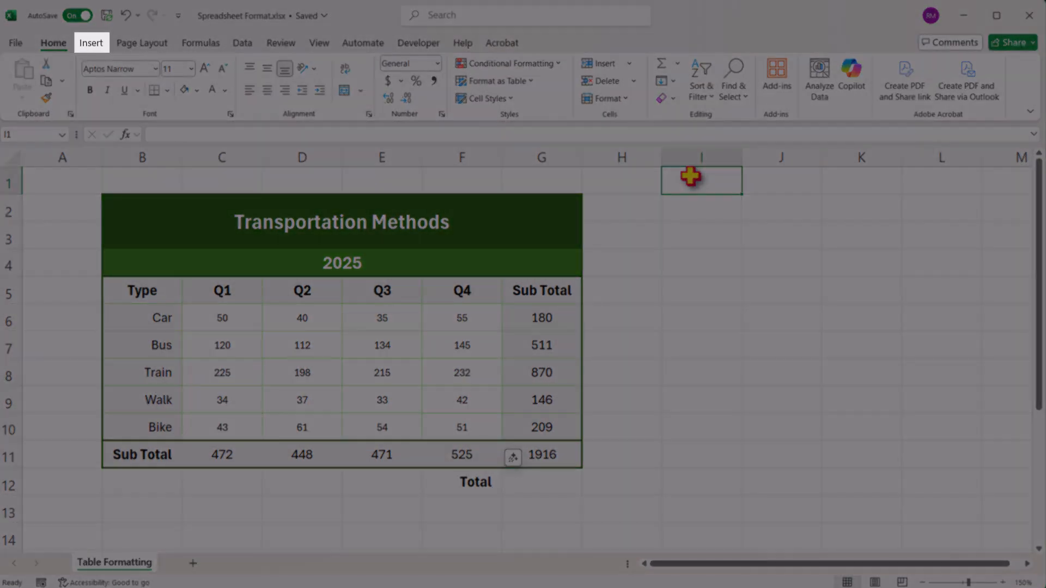
Search the stock icons for car and bus, and select the solid convertible and solid bus icons.
left_click(91, 44)
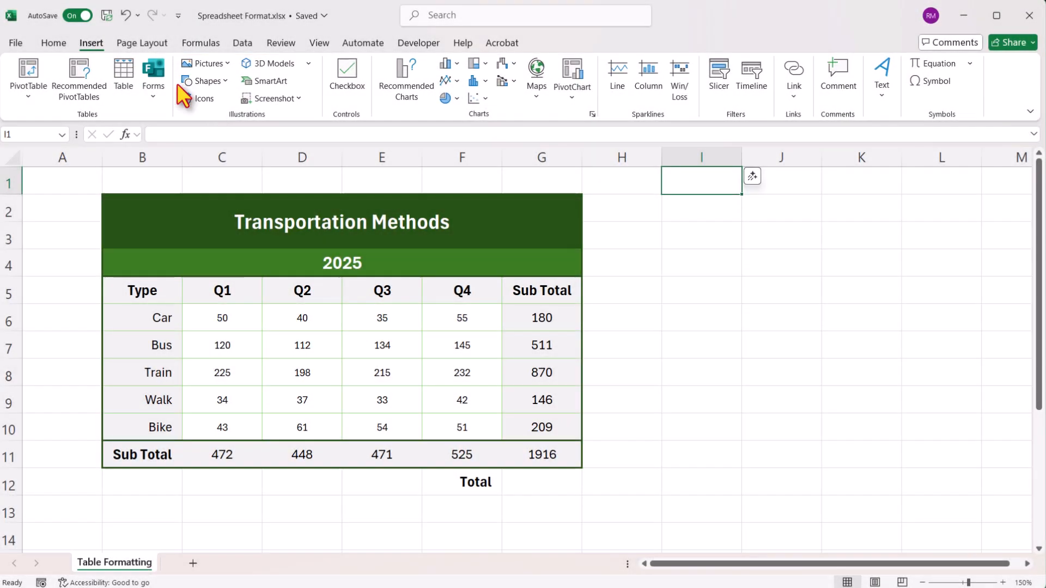
left_click(202, 99)
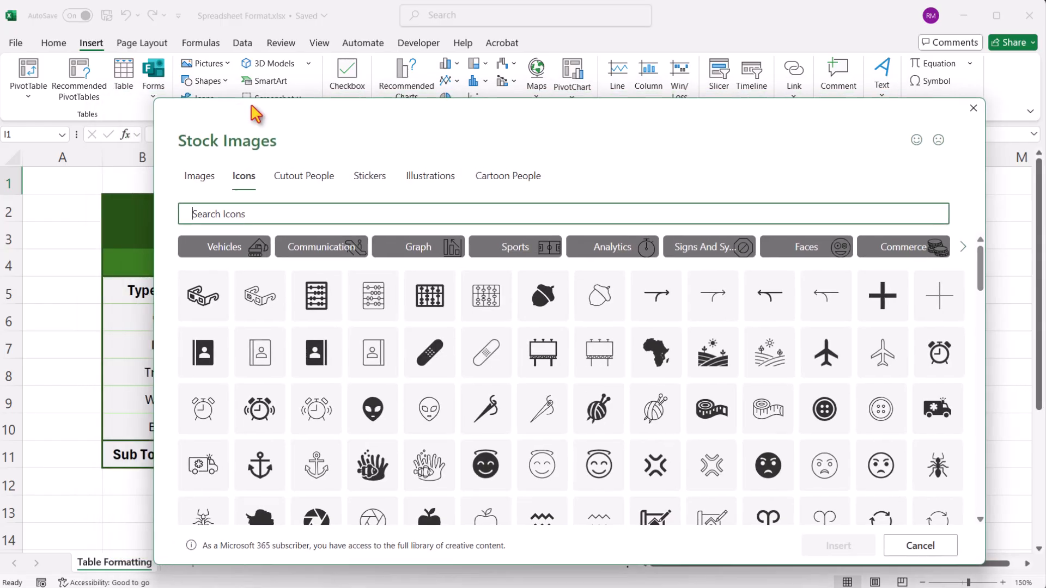
type("car")
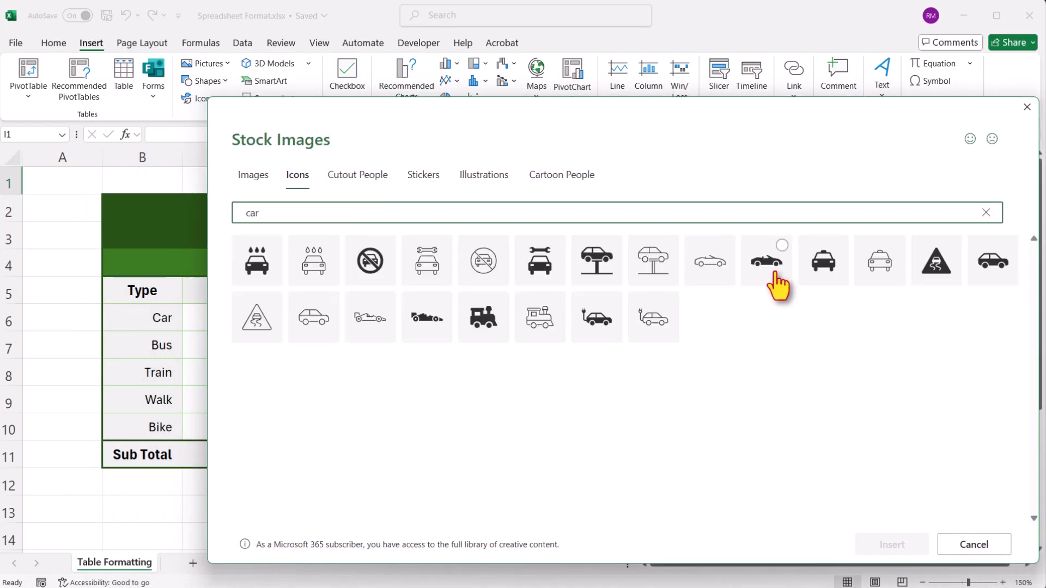
left_click(767, 272)
double_click(272, 213)
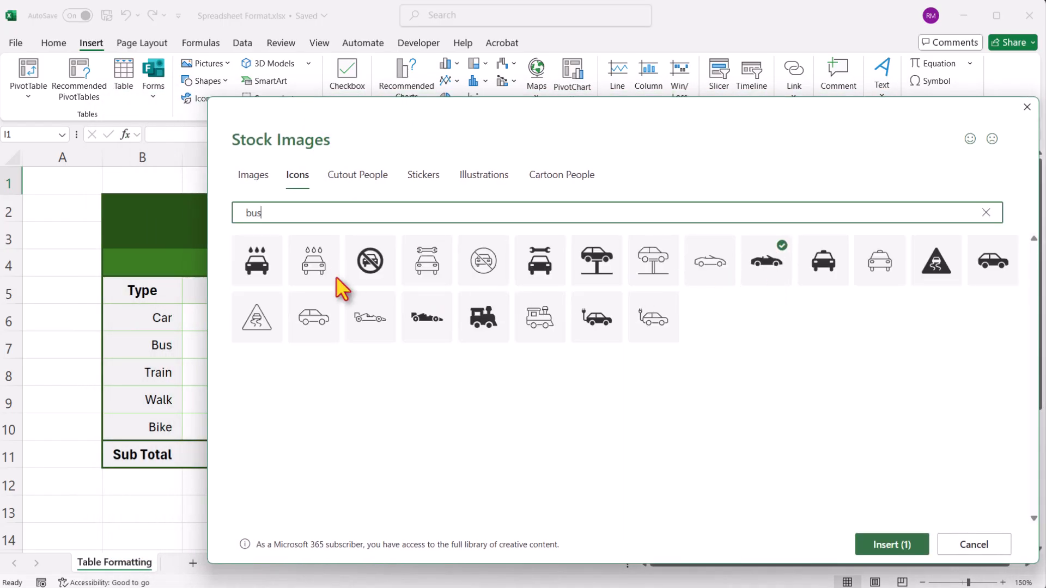
left_click(253, 260)
Add the solid steam train, walking person and cyclist icons to the selection using train, walk and bike searches, and insert all five icons.
double_click(253, 213)
type("t")
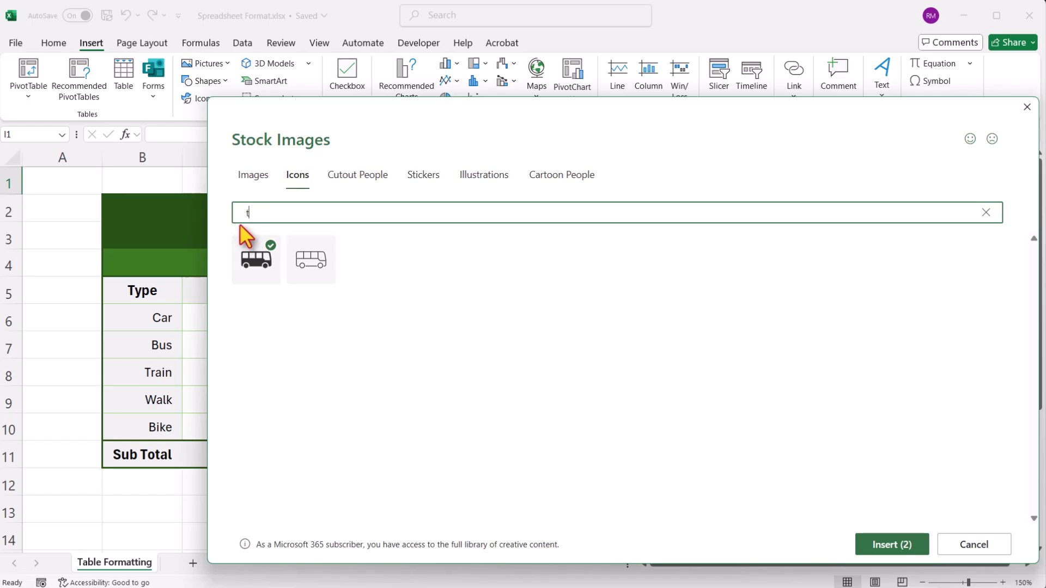
type("rain")
left_click(256, 261)
double_click(255, 213)
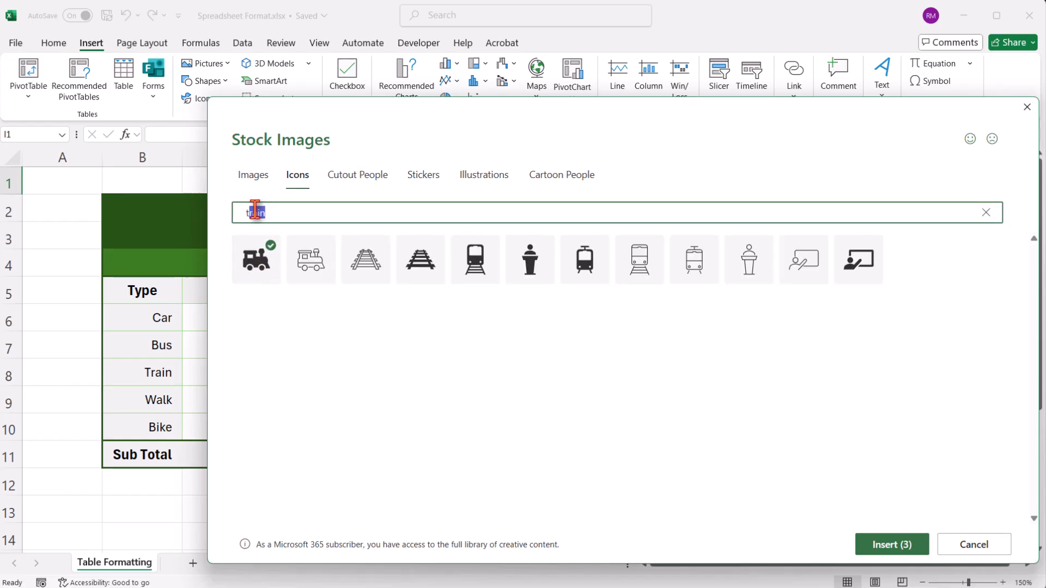
left_click(313, 262)
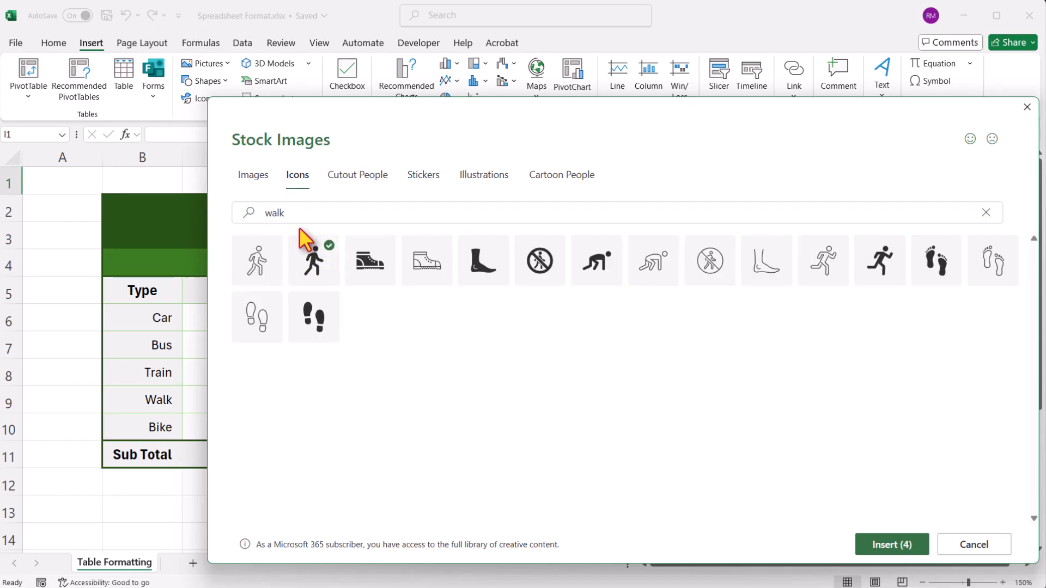
double_click(243, 213)
type("bike")
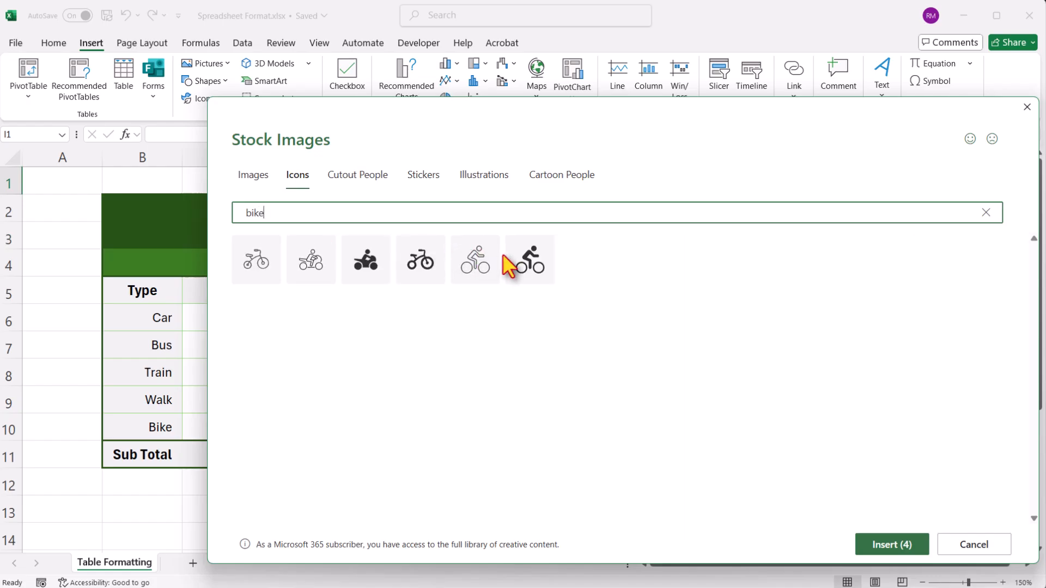
left_click(517, 264)
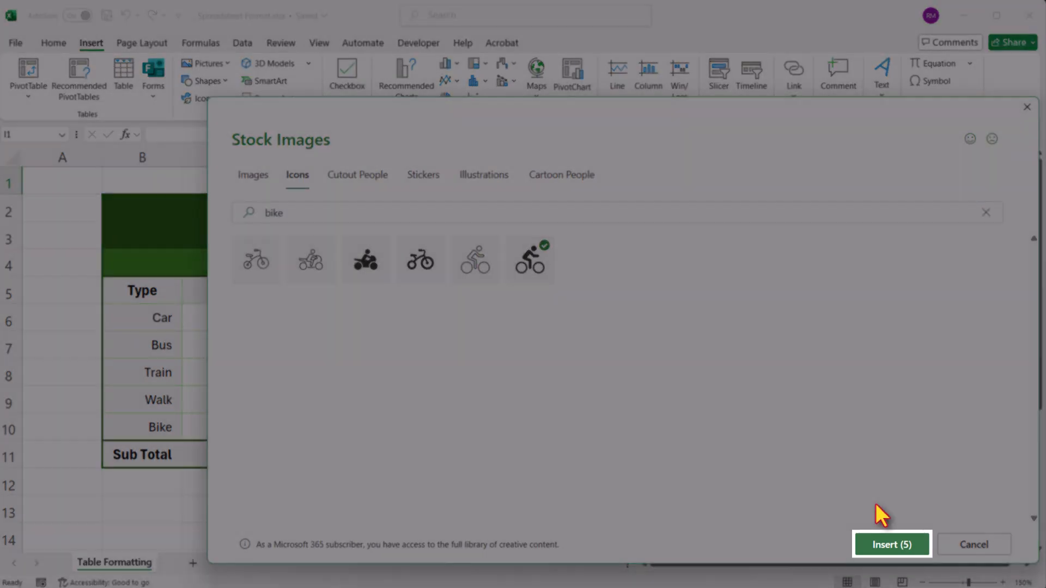
left_click(875, 545)
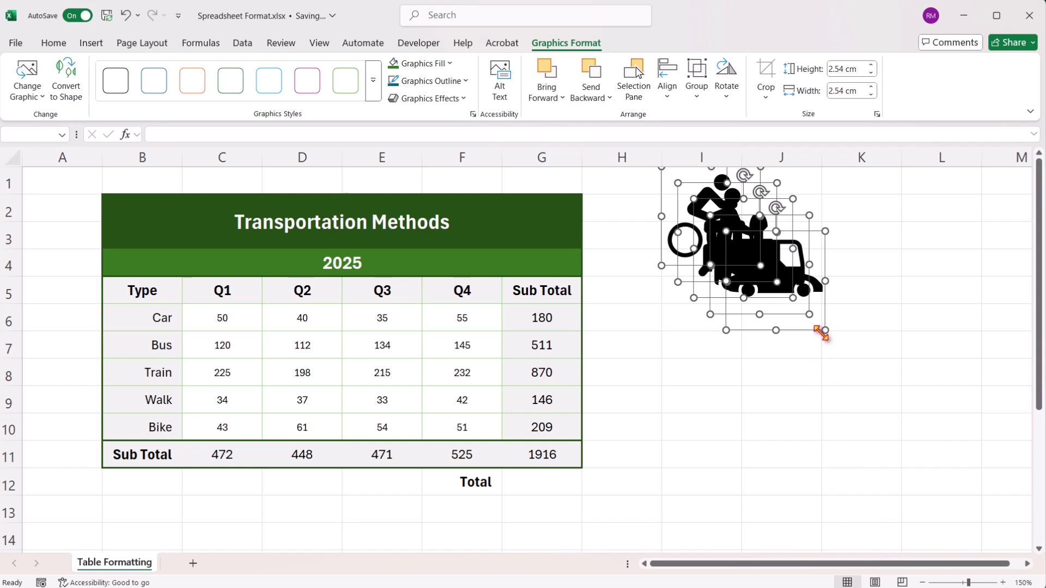
Shrink the five icons to row height and place each beside its matching Car, Bus, Train, Walk or Bike label in column B.
left_click_drag(822, 333, 134, 320)
left_click(719, 184)
left_click_drag(675, 339, 130, 346)
left_click_drag(653, 326, 129, 374)
left_click_drag(641, 304, 127, 425)
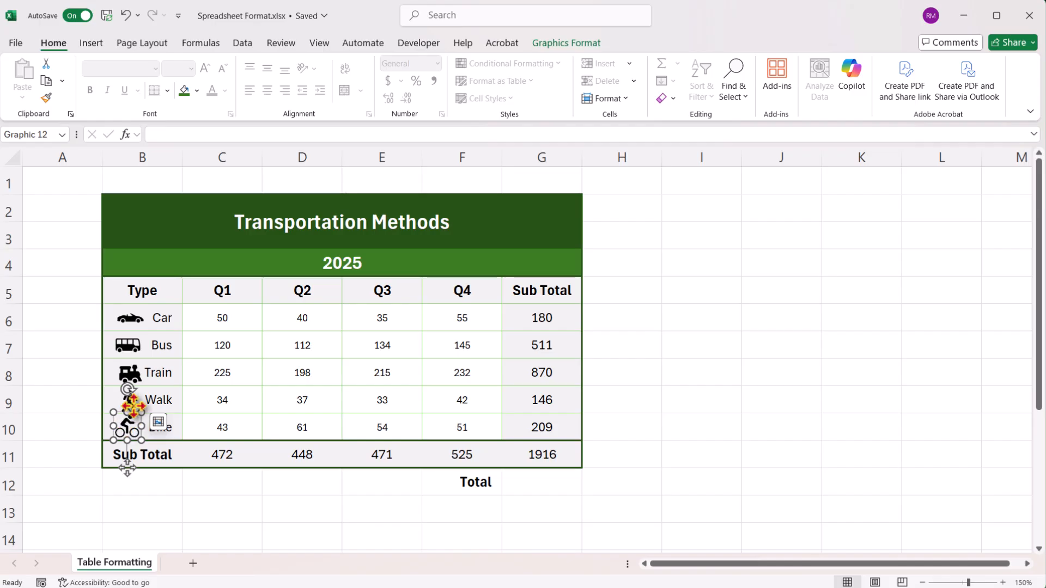
Align the five transport icons in column B with each other using Align Center.
left_click(133, 405, "ctrl")
left_click(137, 364, "ctrl")
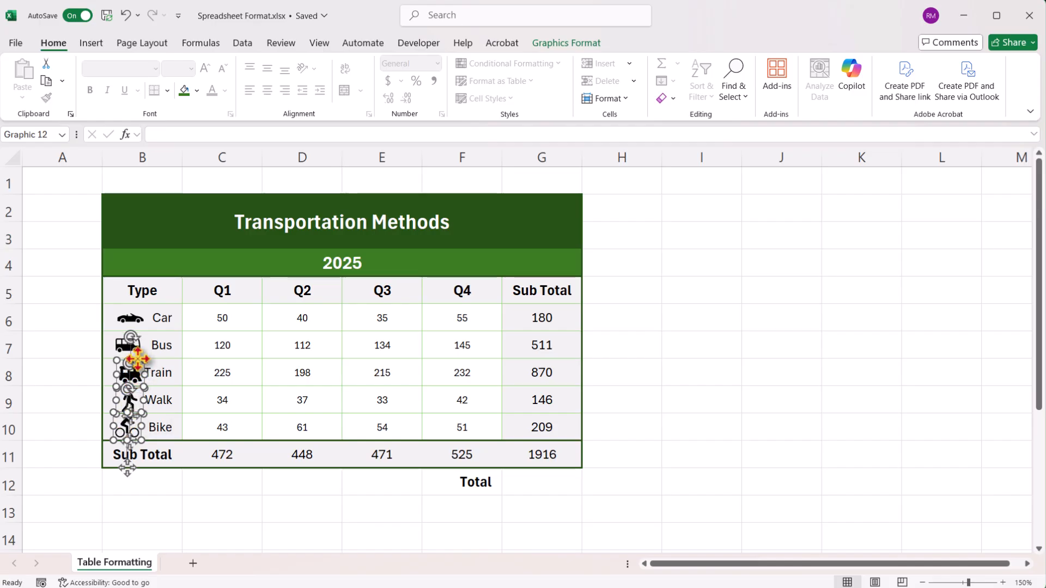
left_click(139, 346, "ctrl")
left_click(136, 320, "ctrl")
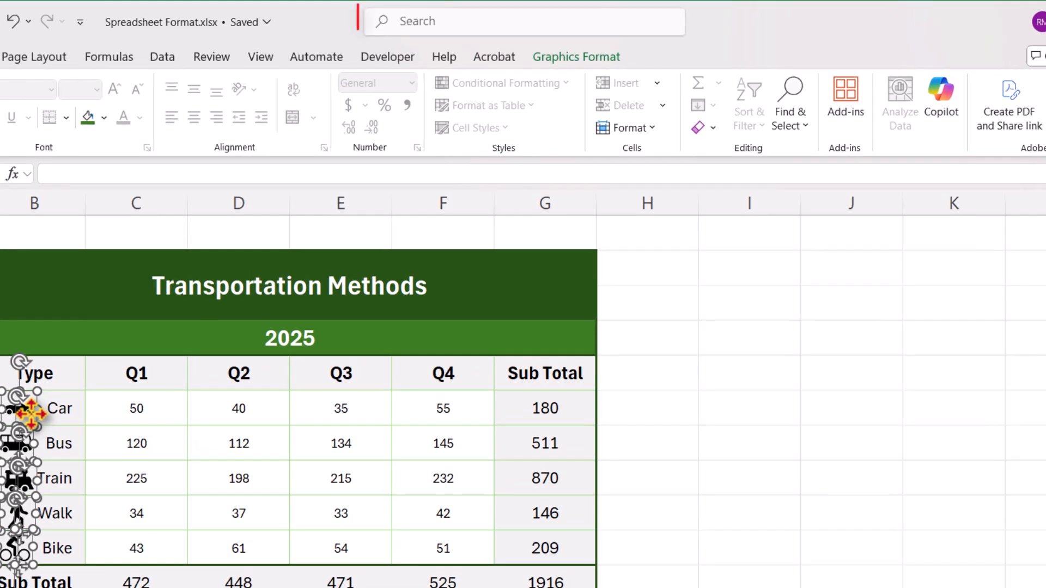
left_click(449, 21)
type("align")
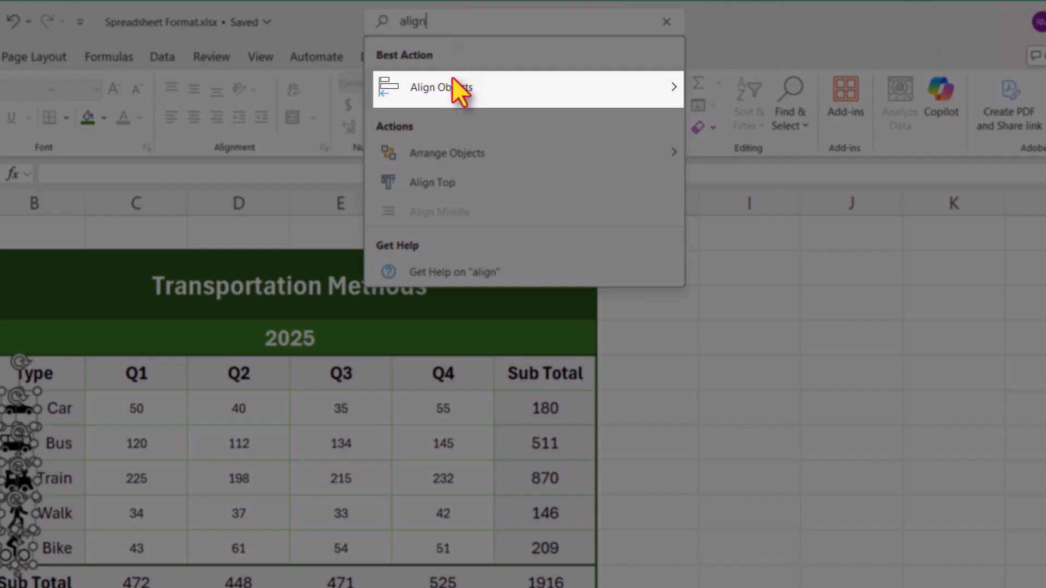
mouse_move(451, 101)
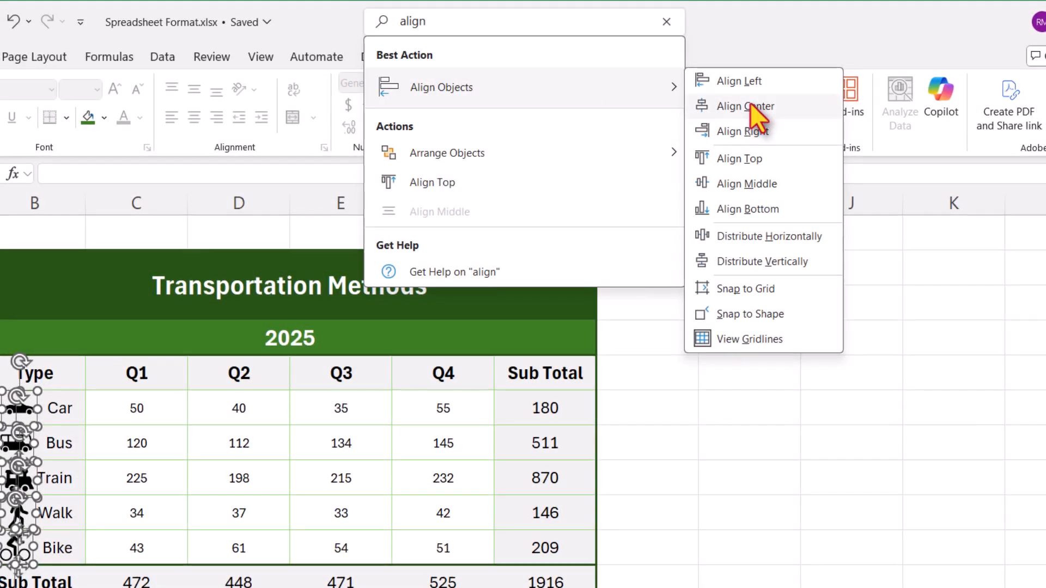
left_click(746, 106)
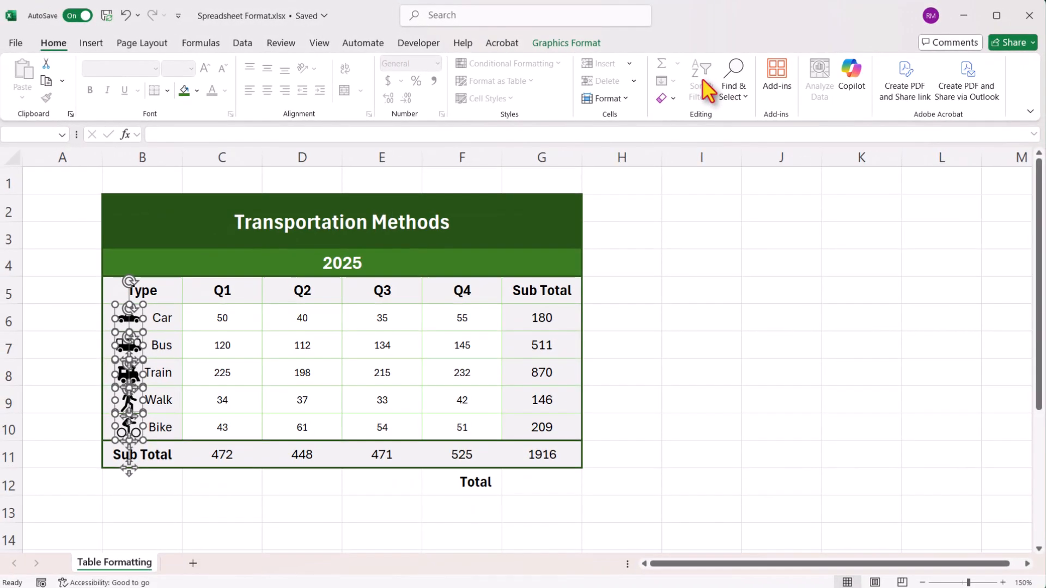
left_click(700, 180)
Fill all five transport icons with the same green as the 2025 row.
left_click(130, 427)
left_click(129, 402, "shift")
left_click(129, 373, "shift")
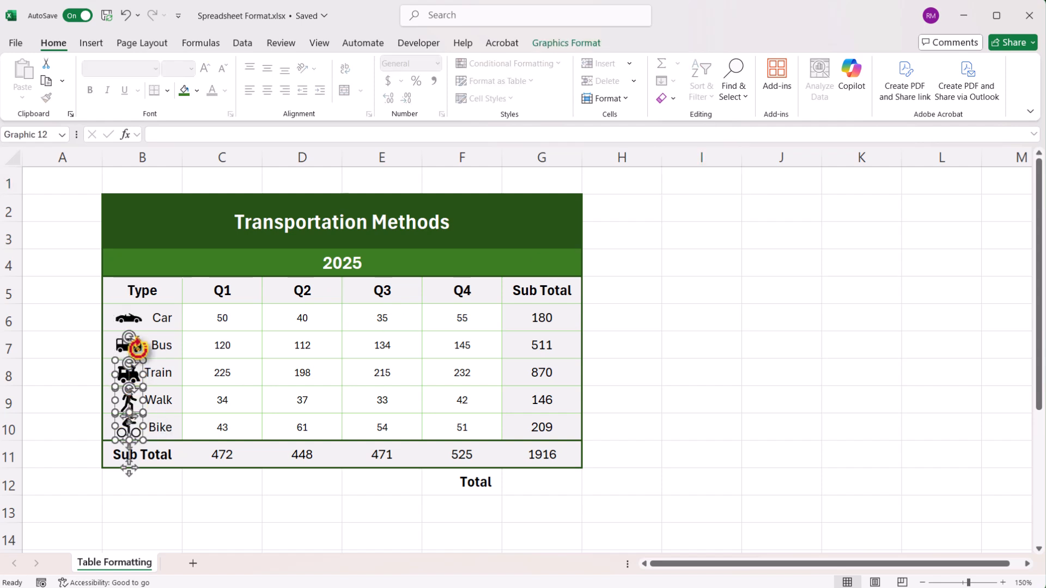
left_click(129, 345, "shift")
left_click(131, 319, "shift")
right_click(136, 320)
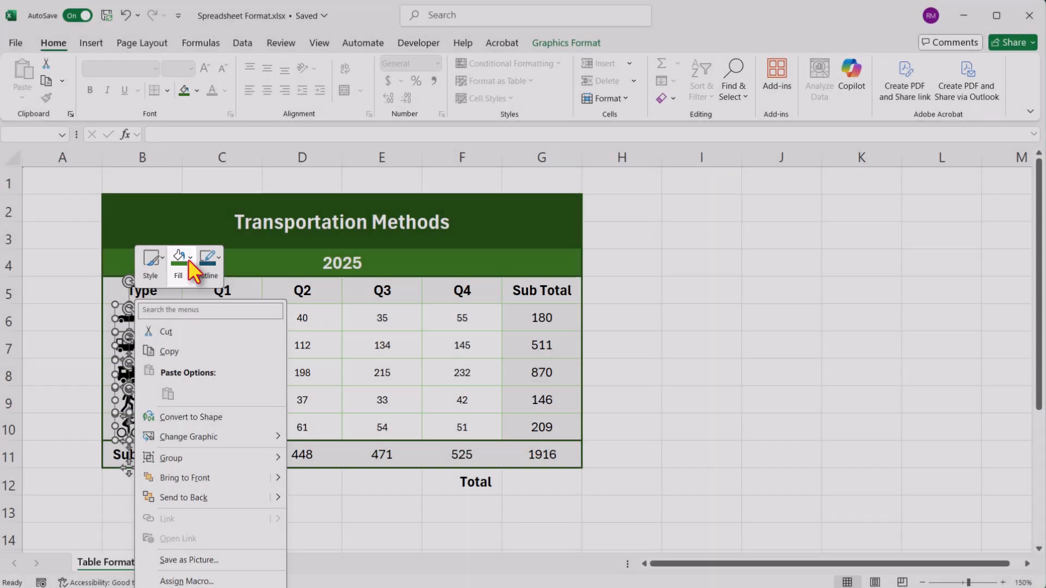
left_click(188, 259)
left_click(344, 440)
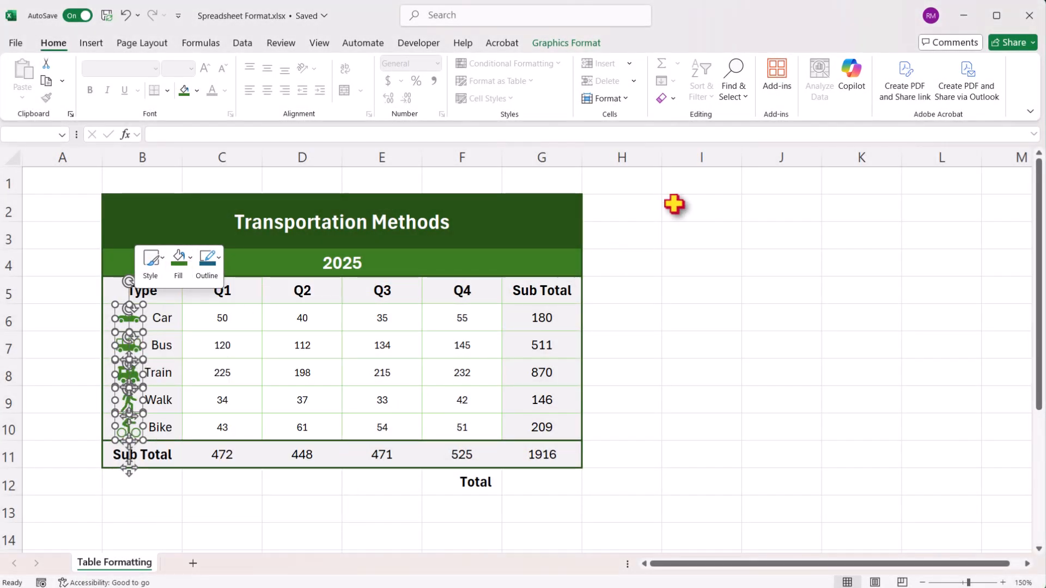
left_click(717, 189)
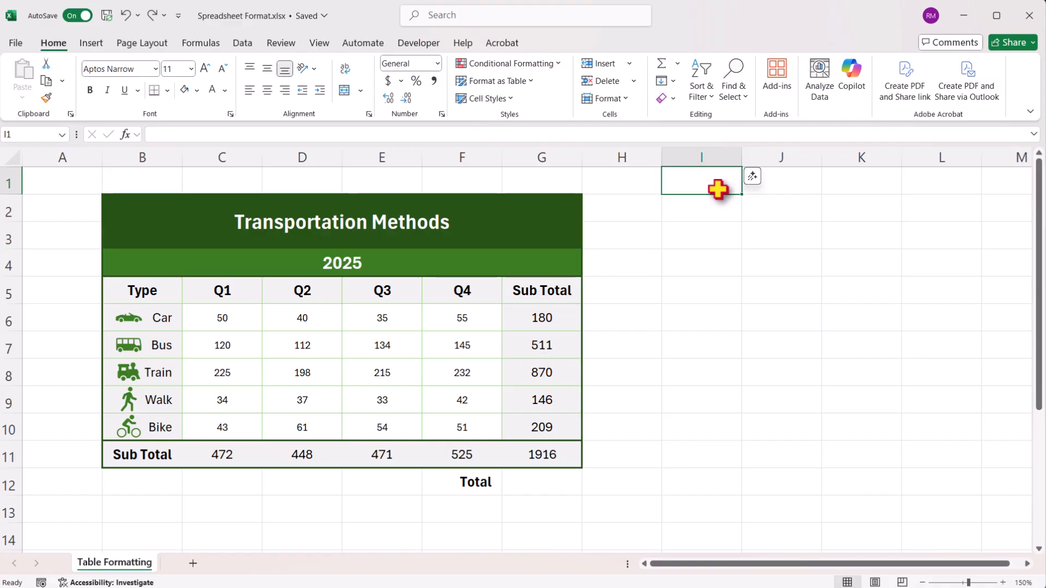
Apply green gradient-fill data bars to the quarterly figures in C6:F10.
left_click_drag(229, 320, 446, 423)
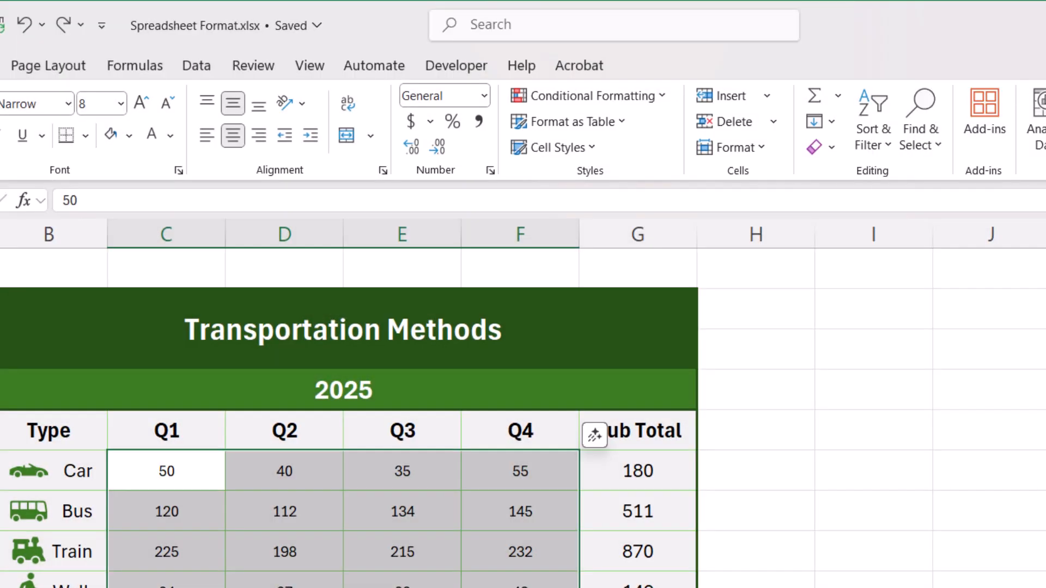
left_click(626, 98)
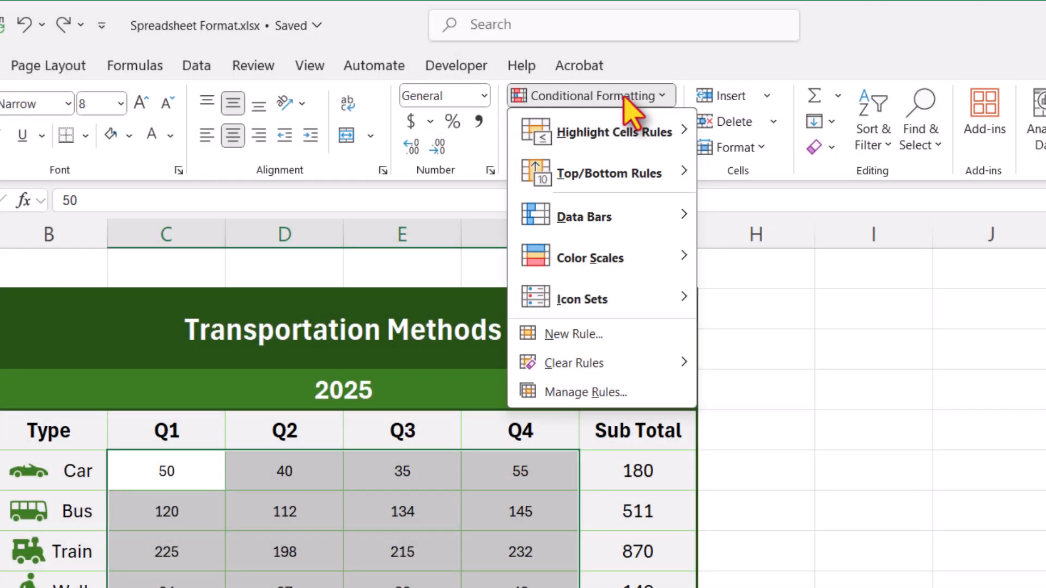
mouse_move(626, 224)
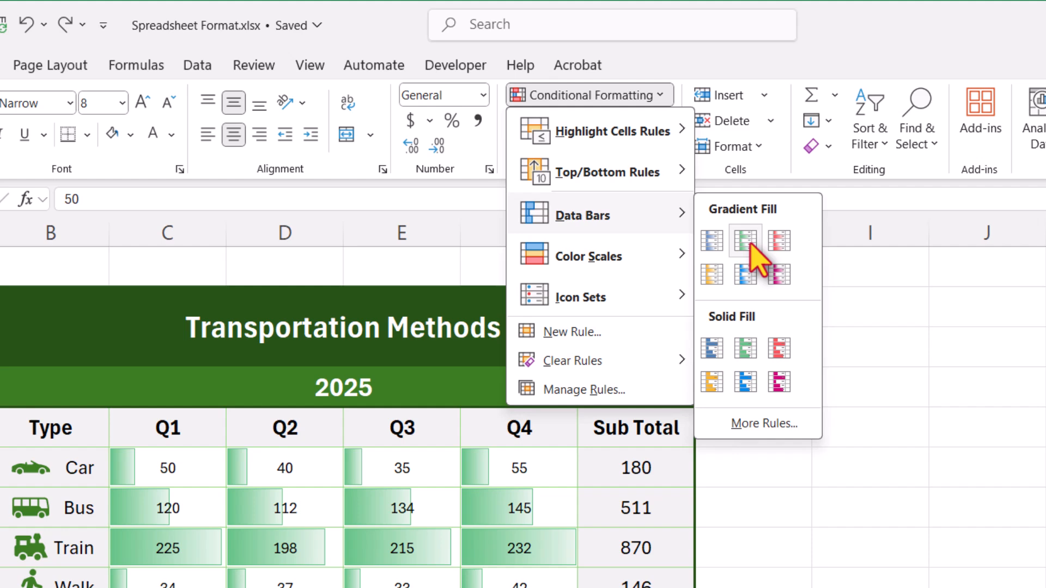
left_click(748, 242)
left_click(873, 267)
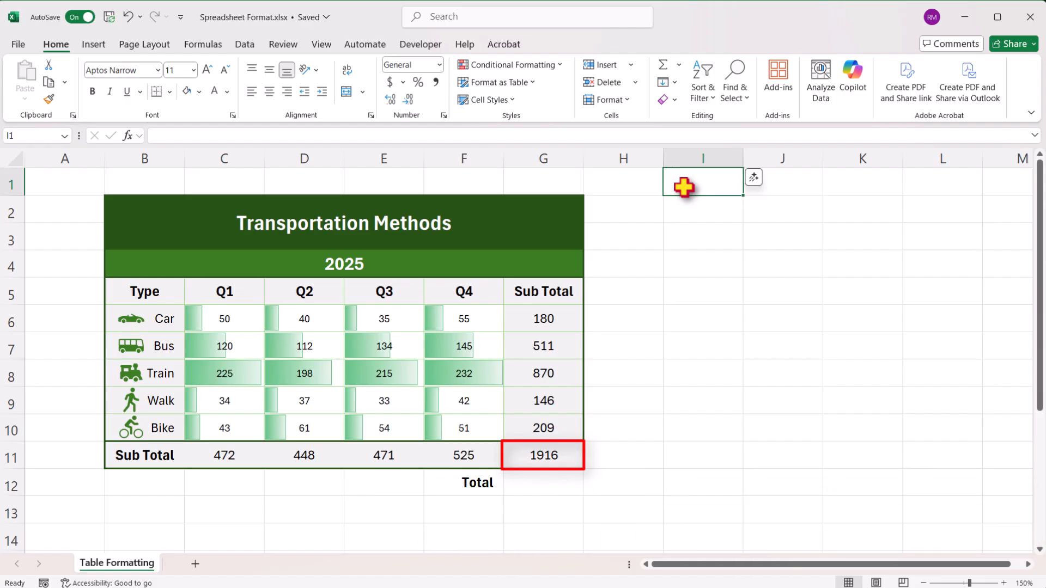
Merge G11:H12 into one cell for the grand total.
mouse_move(541, 457)
left_mouse_down()
mouse_move(600, 465)
mouse_move(607, 479)
left_mouse_up()
right_click(609, 468)
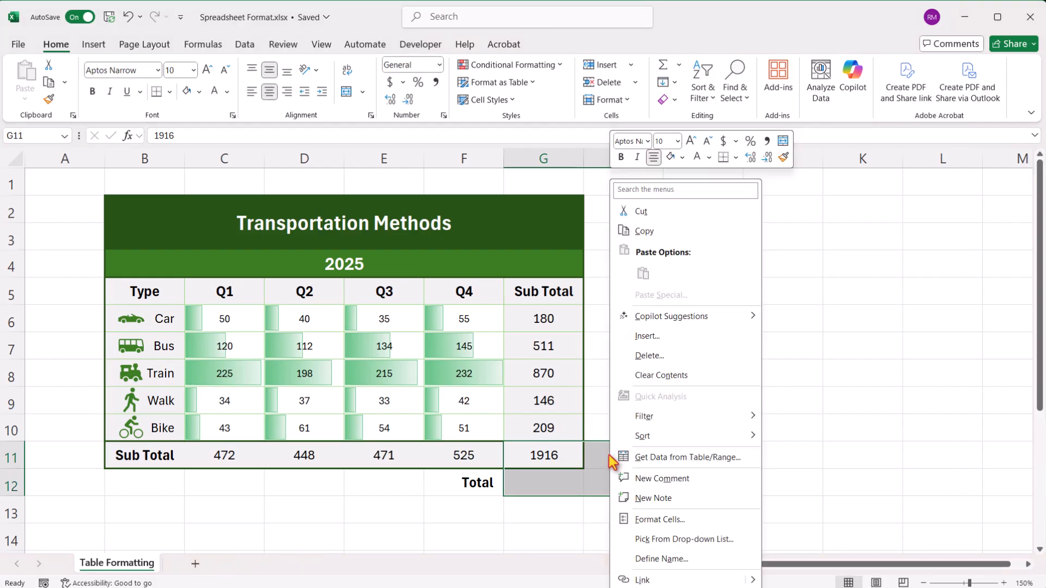
left_click(656, 520)
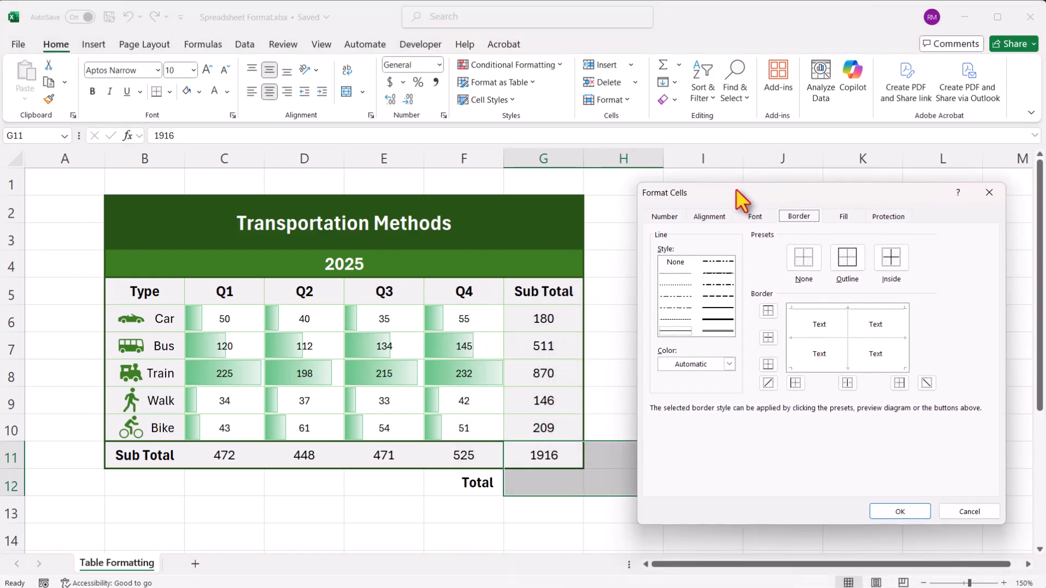
left_click(709, 217)
left_click(900, 512)
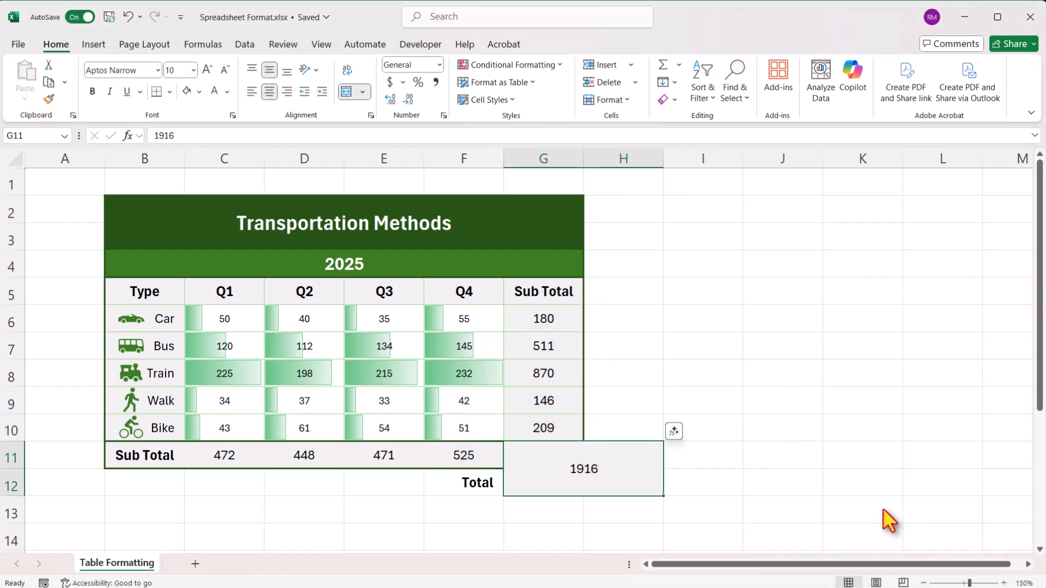
left_click(694, 179)
Add a thick dark green outline border around the merged grand total cell G11:H12.
left_click(625, 457)
right_click(626, 461)
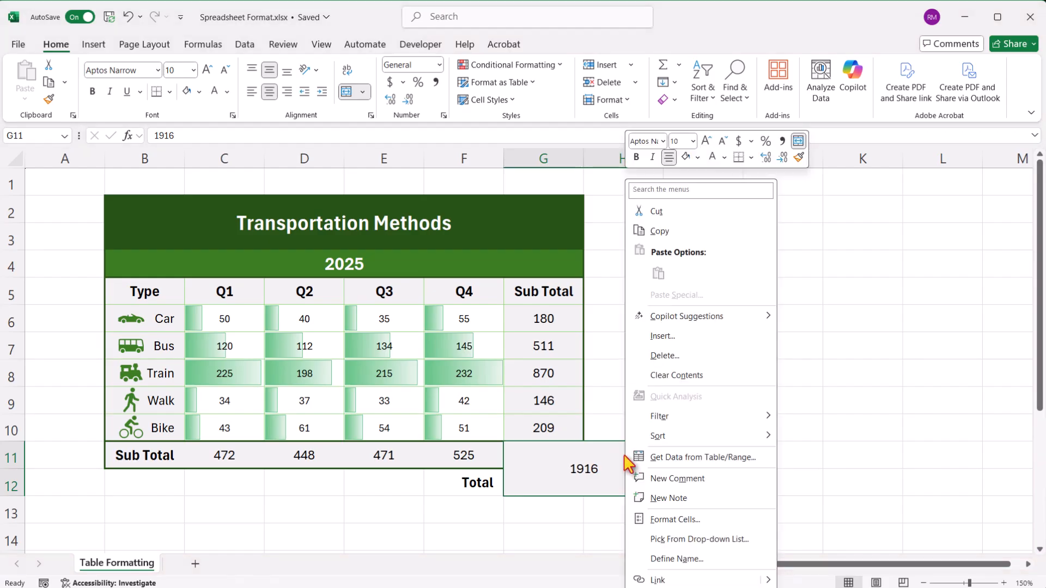
left_click(673, 515)
left_click_drag(635, 312, 802, 174)
left_click(812, 200)
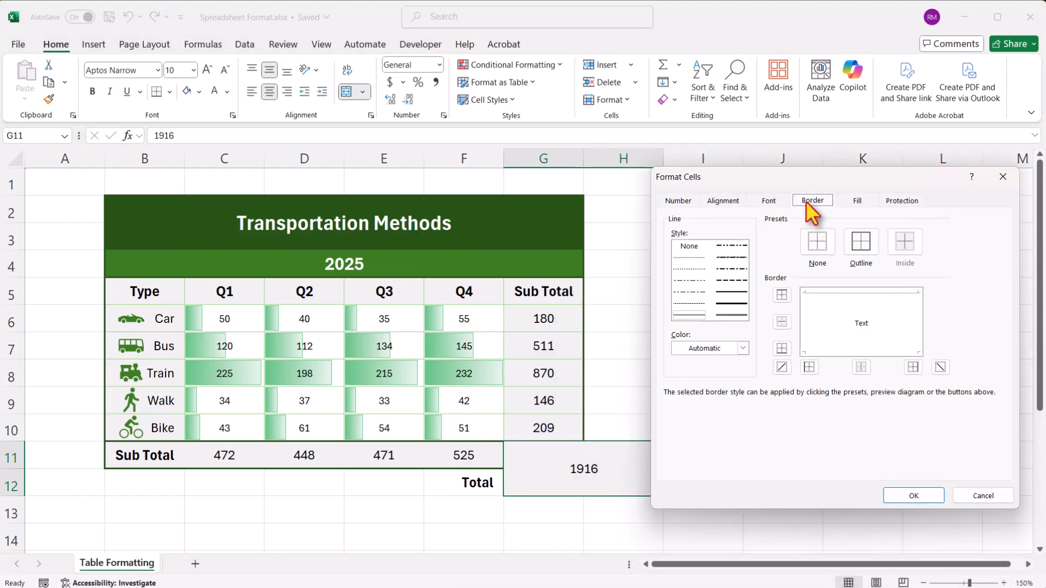
left_click(848, 497)
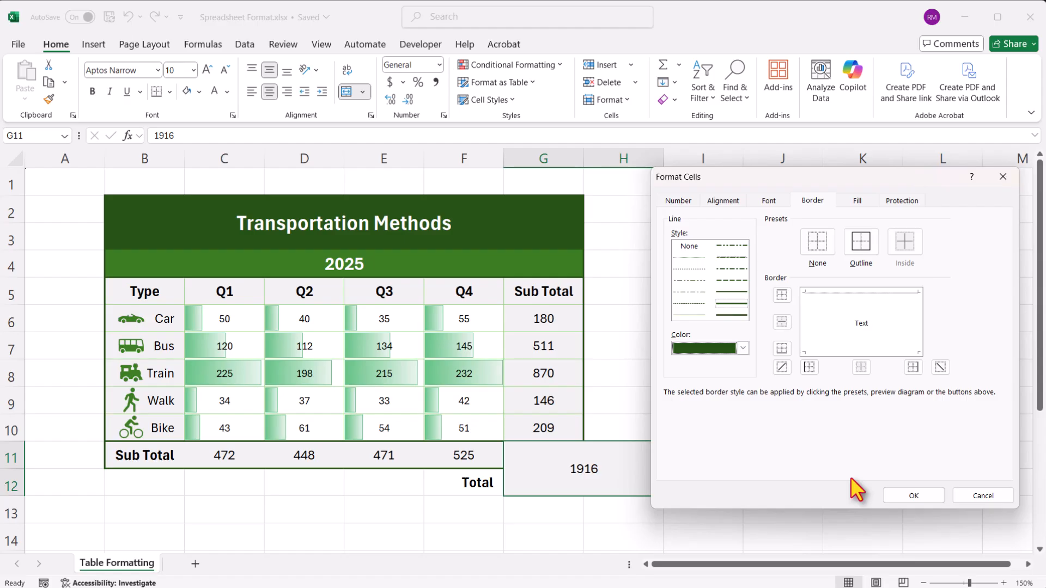
left_click(861, 241)
left_click(914, 495)
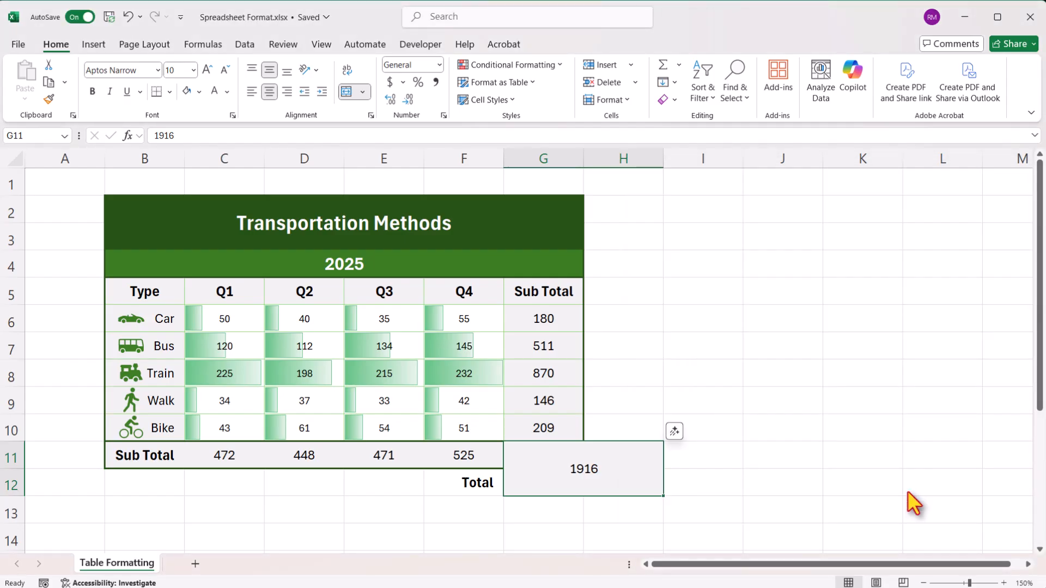
Make the grand total in the merged cell G11:H12 bold and increase its font size to 16.
left_click(93, 91)
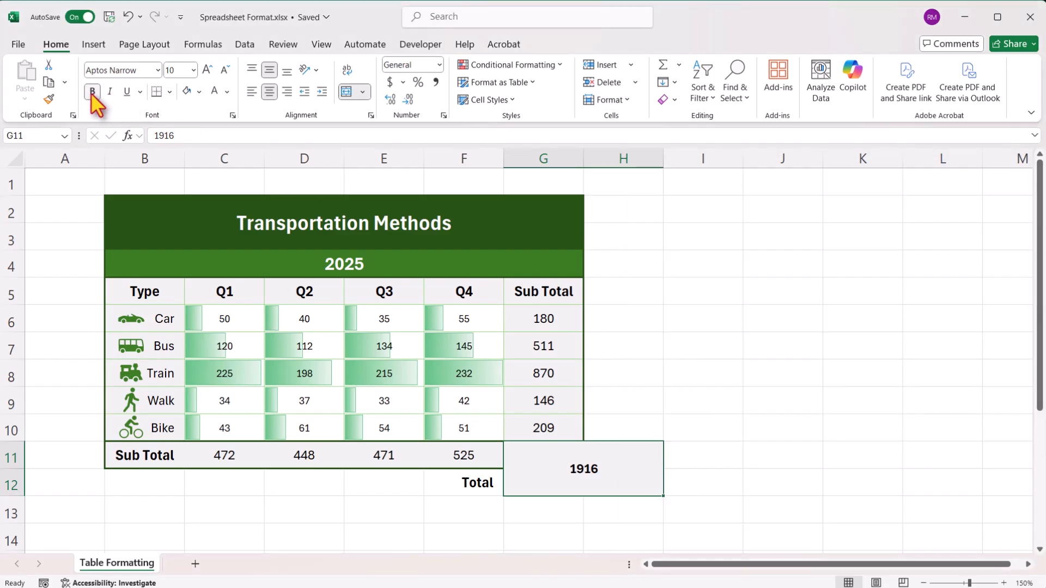
left_click(207, 70)
left_click(207, 70)
left_click(207, 69)
left_click(207, 70)
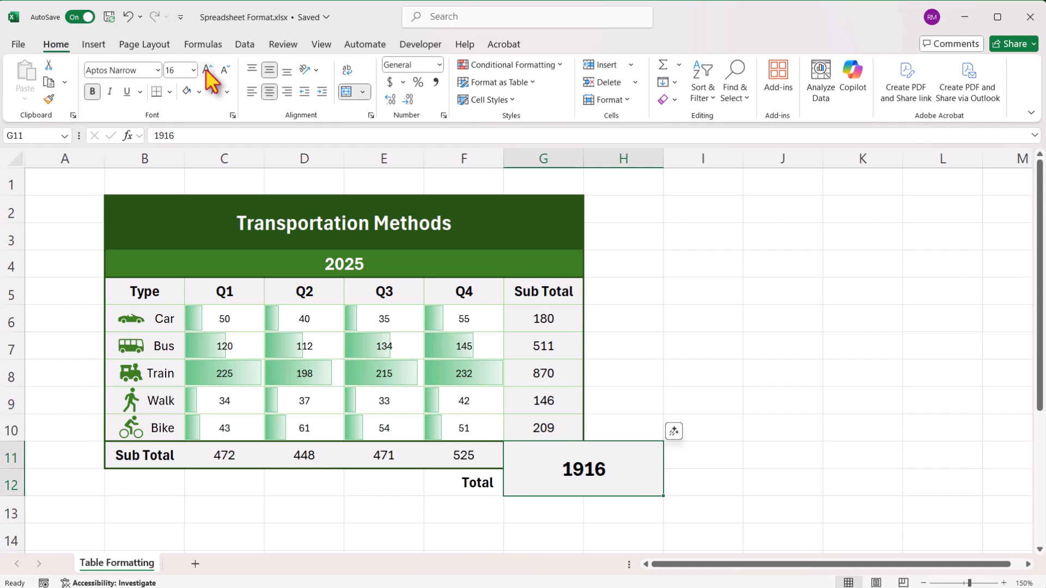
left_click(700, 190)
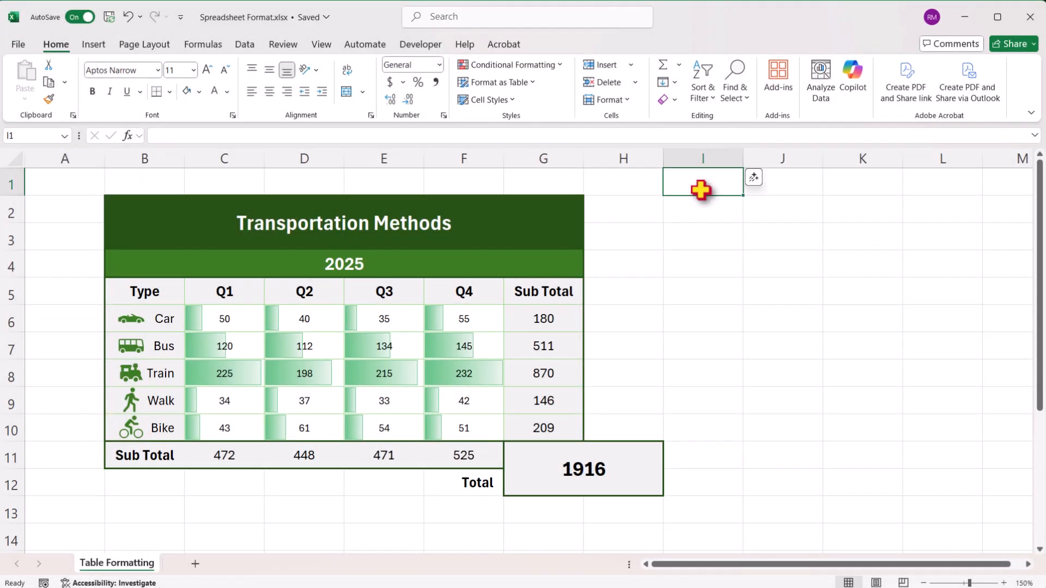
Search the commands for "grid" and turn off View Gridlines for the worksheet.
left_click(453, 17)
type("grid")
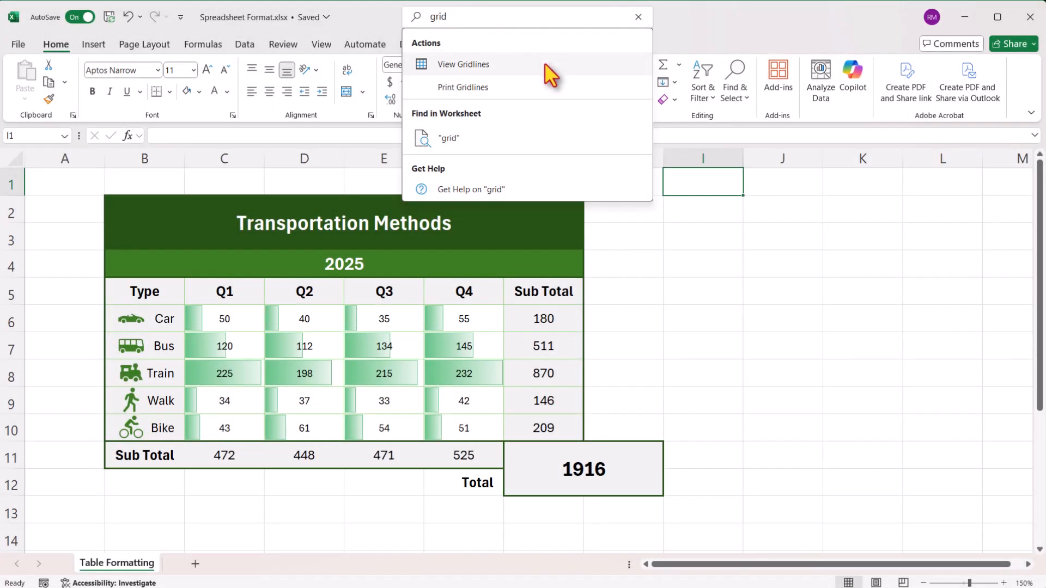
left_click(550, 72)
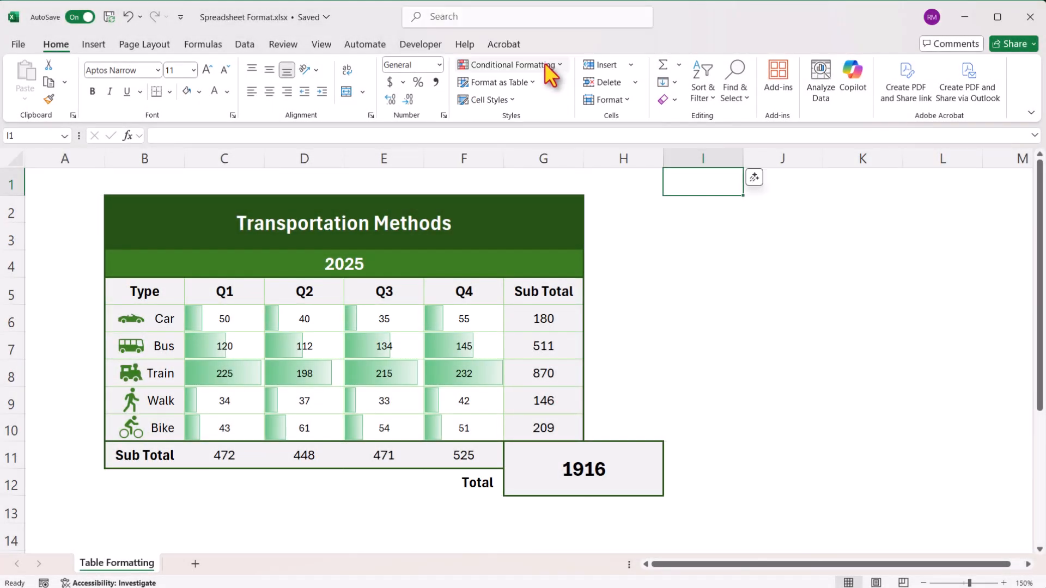